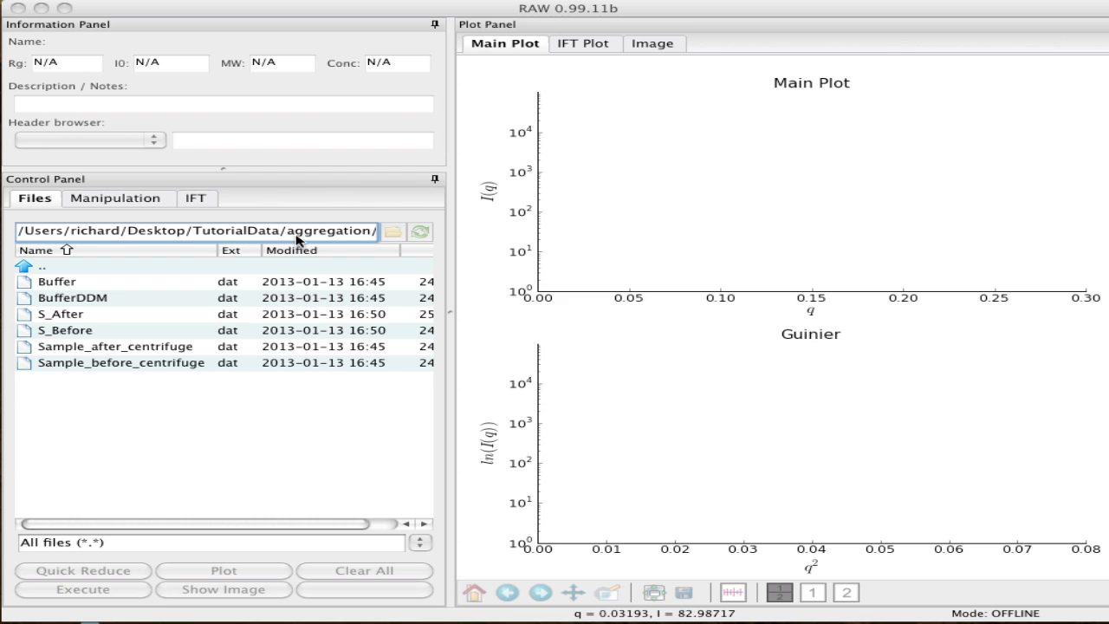
# Plot all six .dat files from the aggregation/profiles_only folder, from Buffer to Sample_before_centrifuge
pyautogui.click(343, 232)
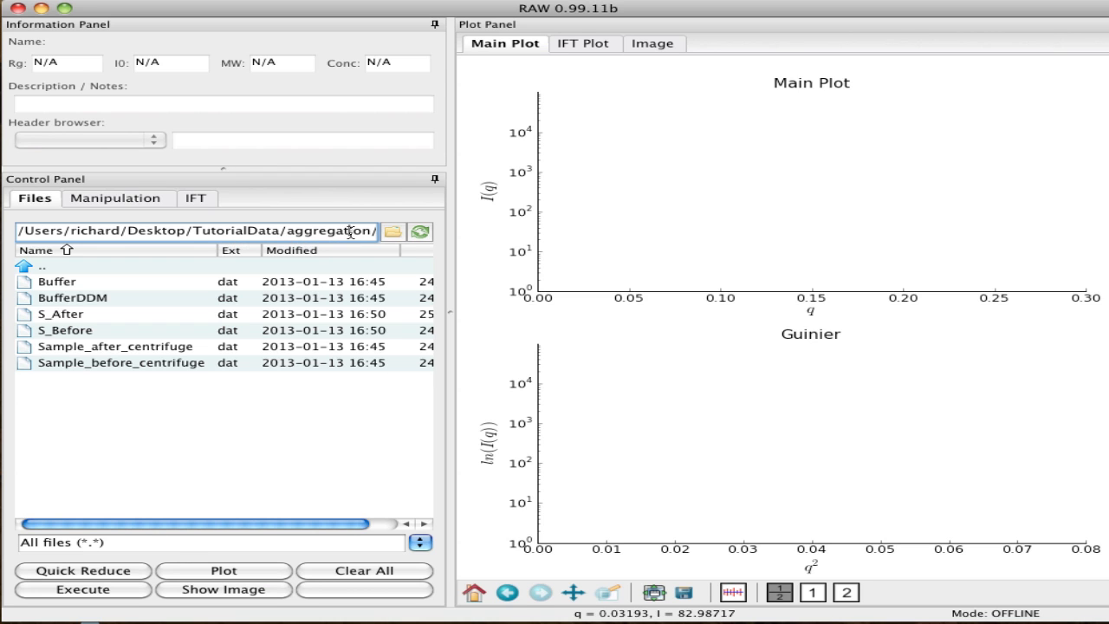
pyautogui.moveTo(351, 231); pyautogui.dragTo(381, 234)
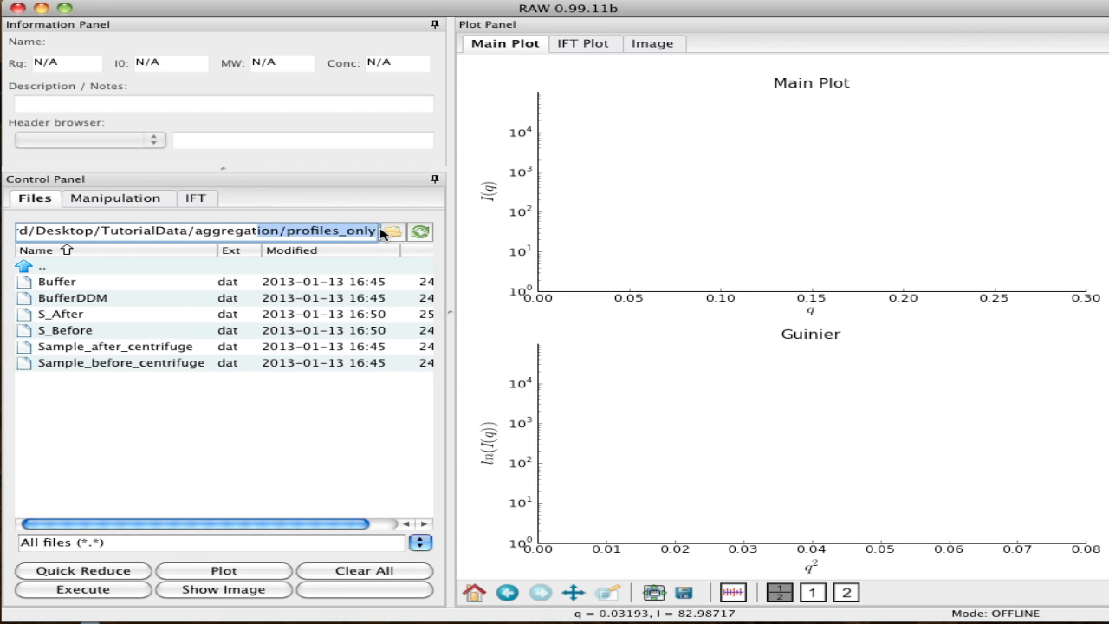
pyautogui.click(305, 233)
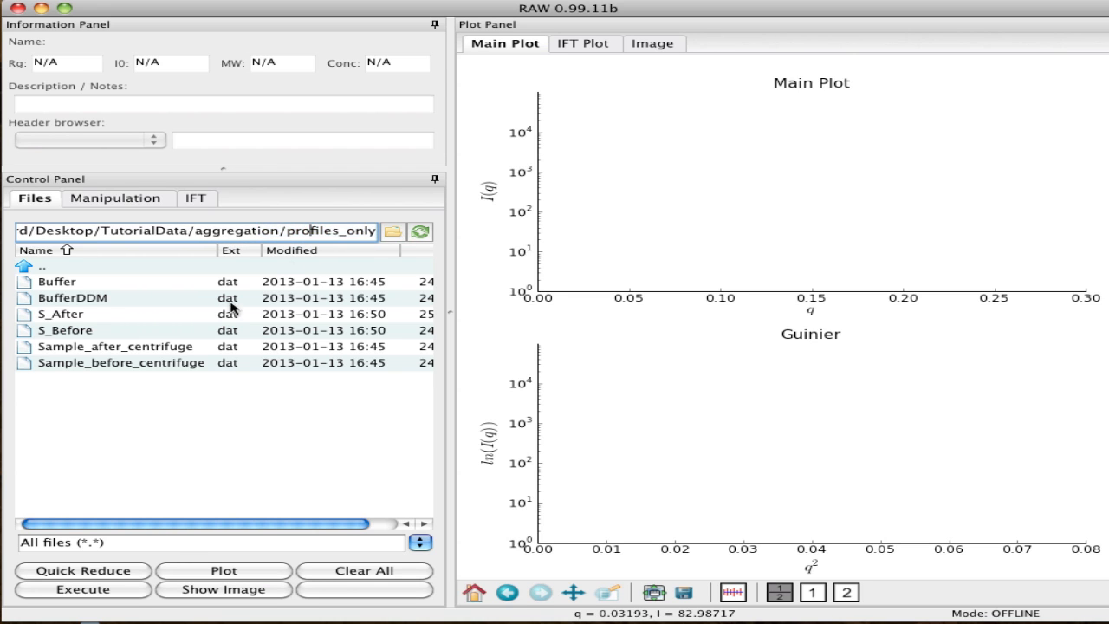
pyautogui.click(50, 285)
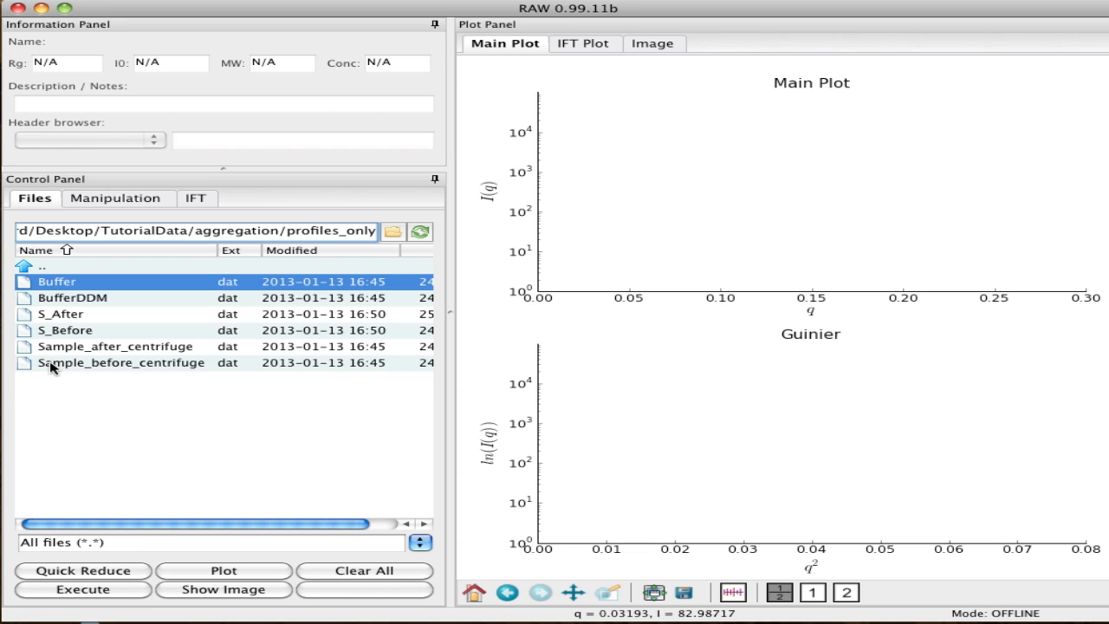
pyautogui.keyDown('shift'); pyautogui.click(50, 366); pyautogui.keyUp('shift')
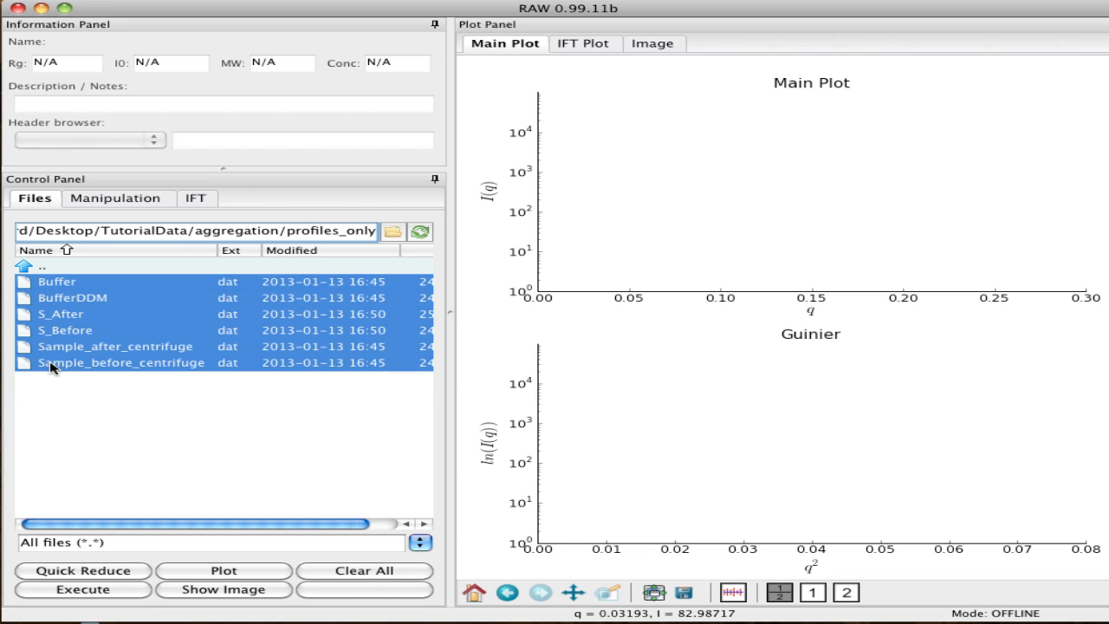
pyautogui.click(205, 572)
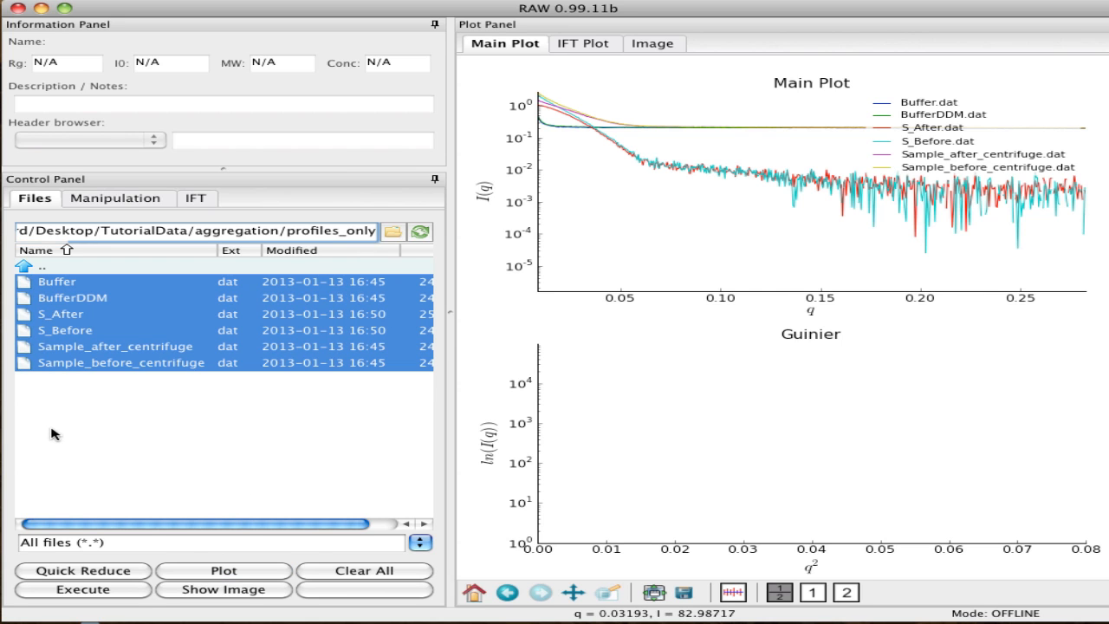
# Move the S_After.dat and S_Before.dat profiles to the bottom plot and rescale the plots to fit their curves
pyautogui.click(116, 199)
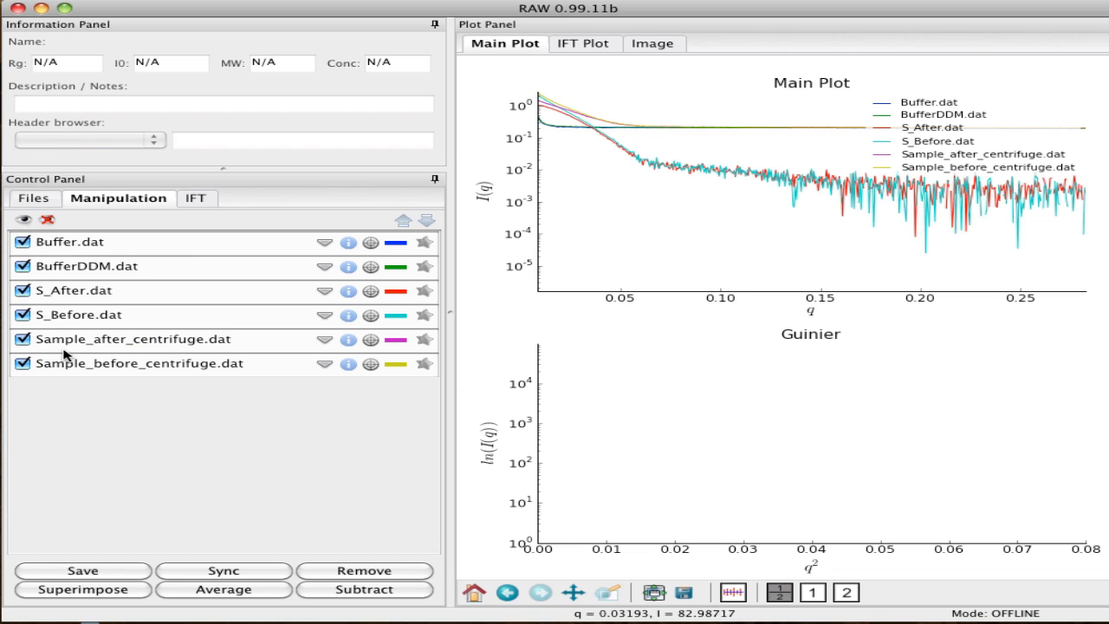
pyautogui.click(108, 292)
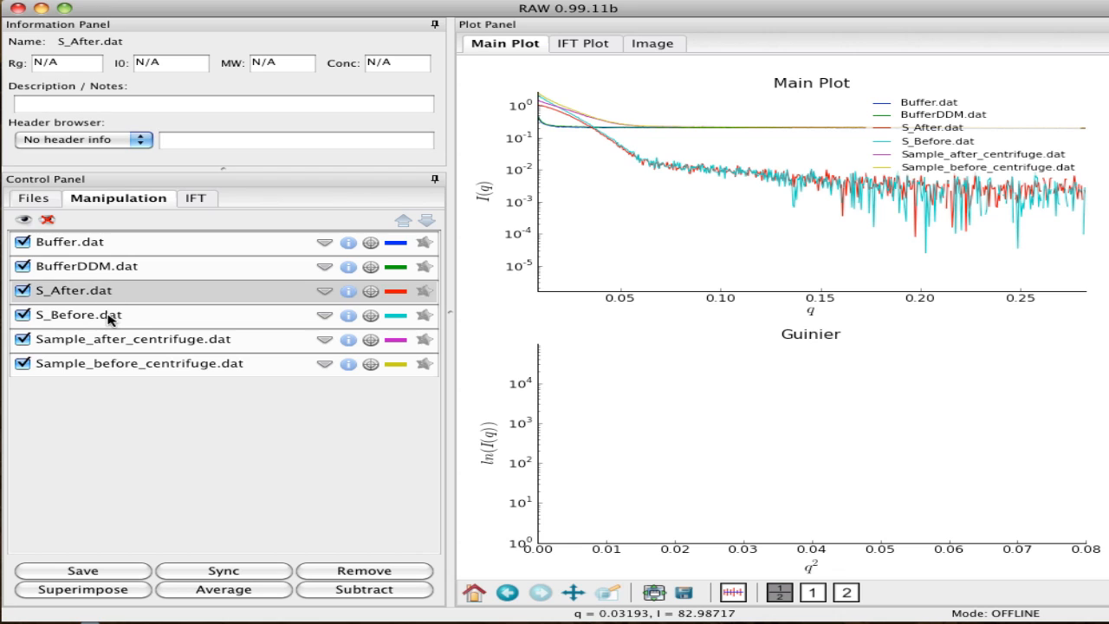
pyautogui.keyDown('shift'); pyautogui.click(109, 317); pyautogui.keyUp('shift')
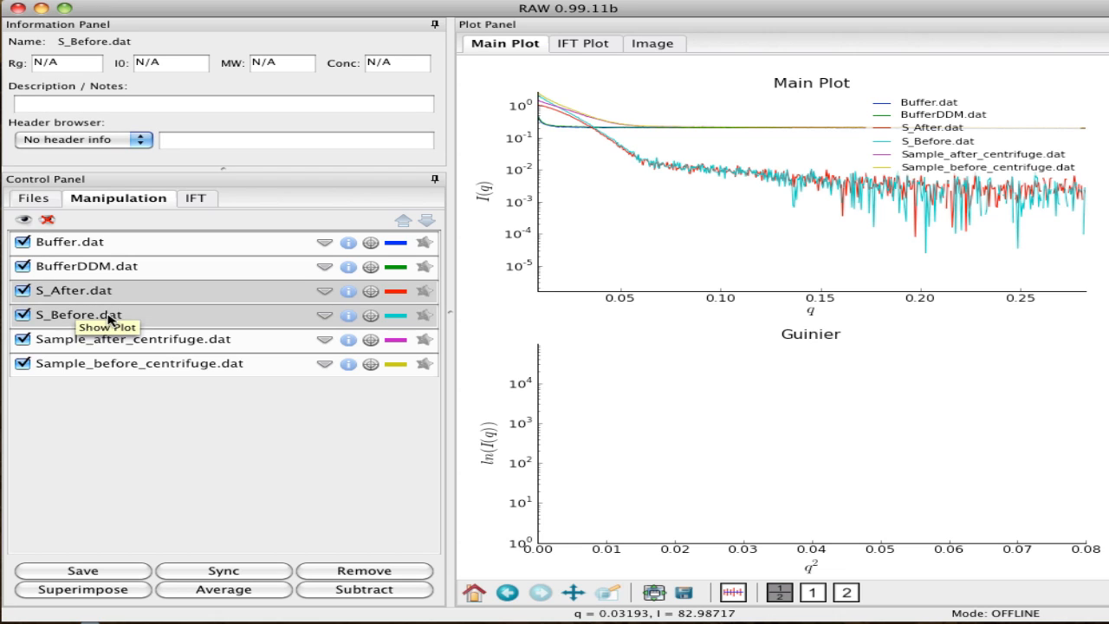
pyautogui.rightClick(177, 303)
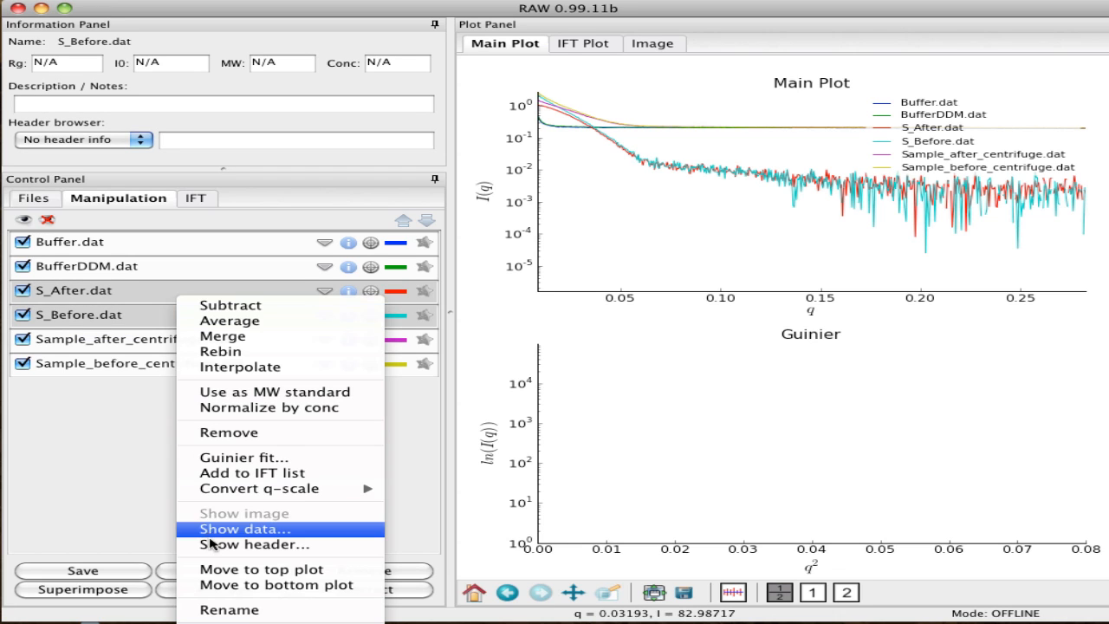
pyautogui.click(248, 586)
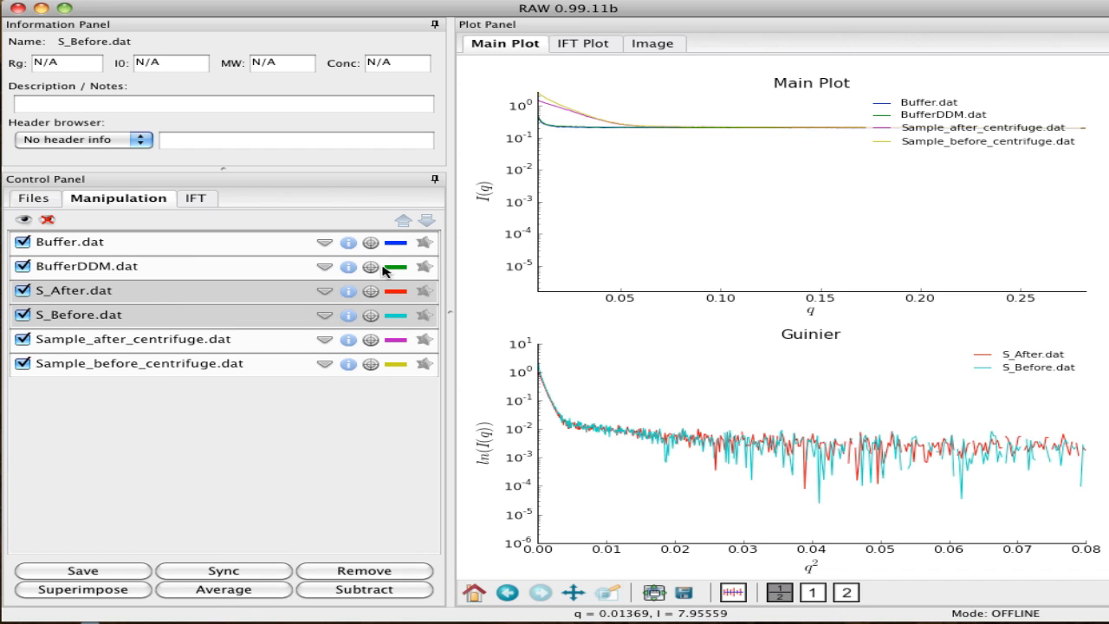
pyautogui.click(476, 596)
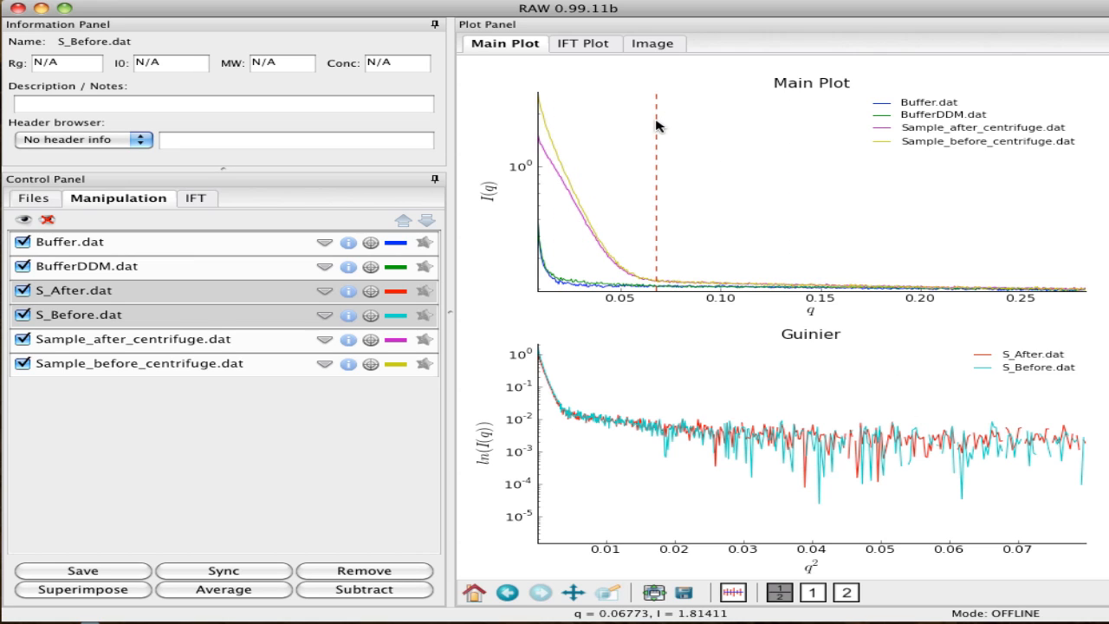
# Hide all profiles, then show only Buffer.dat and BufferDDM.dat
pyautogui.click(46, 219)
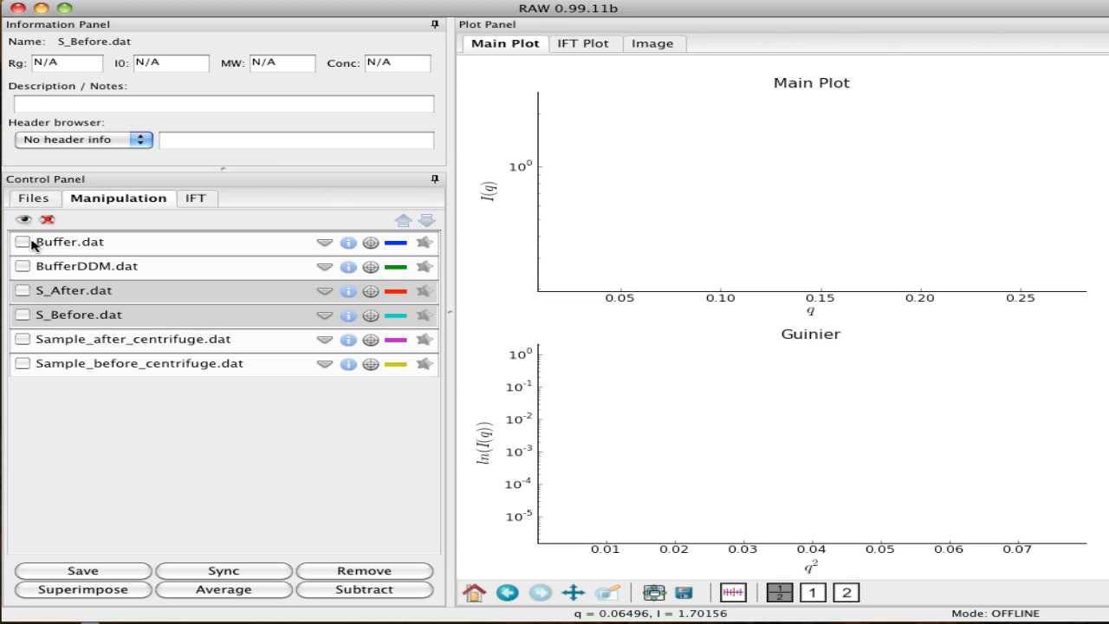
pyautogui.click(22, 243)
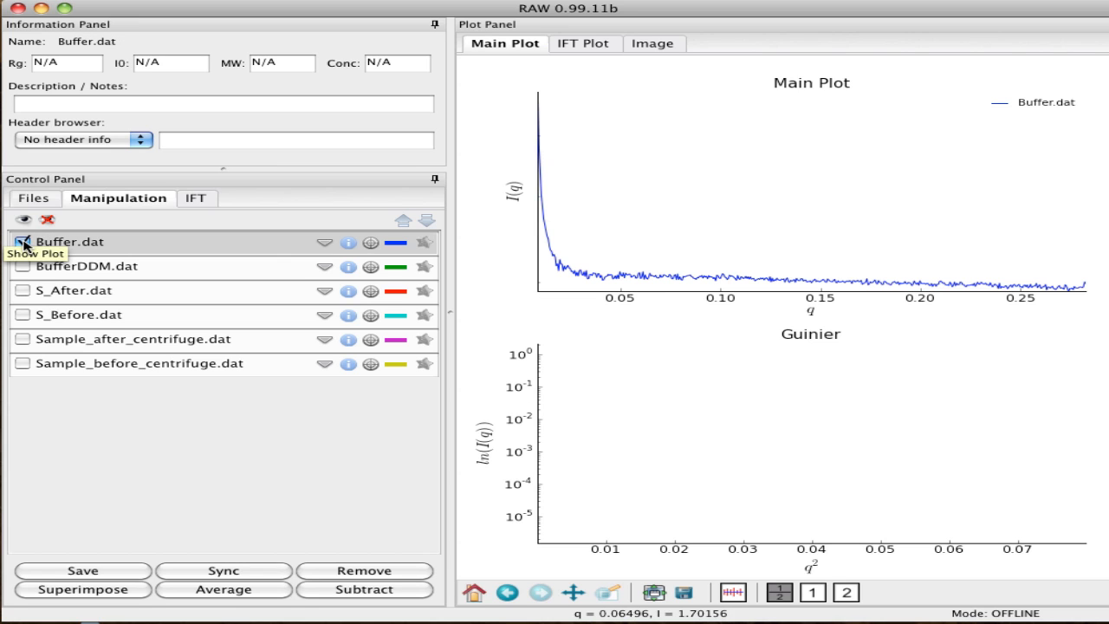
pyautogui.click(23, 268)
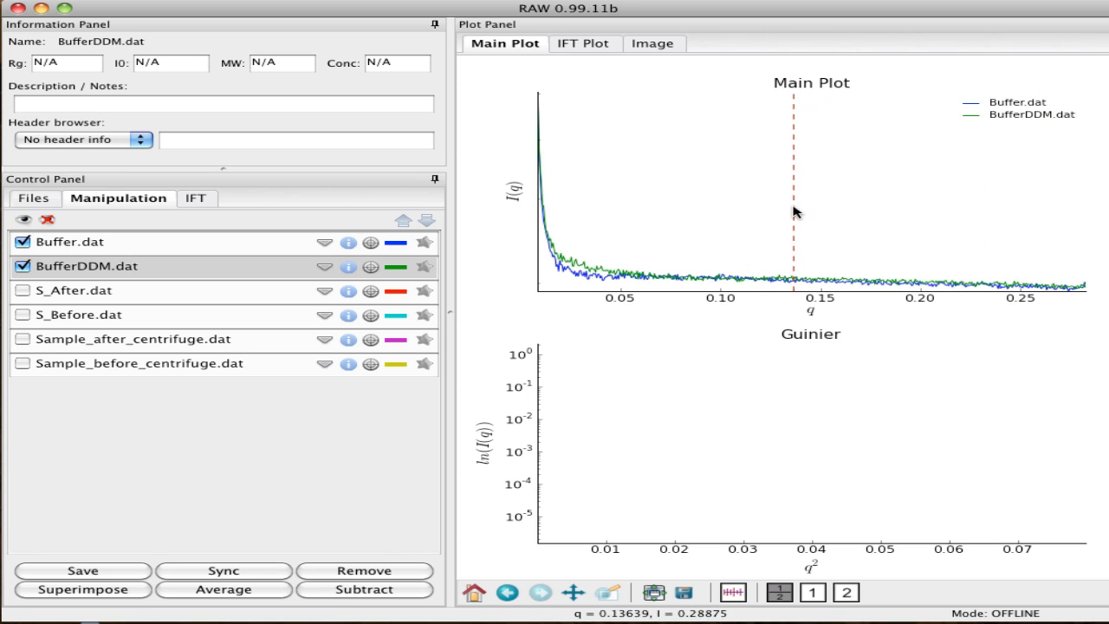
# Set the main plot's axes to Log-Lin
pyautogui.rightClick(620, 222)
pyautogui.moveTo(745, 224)
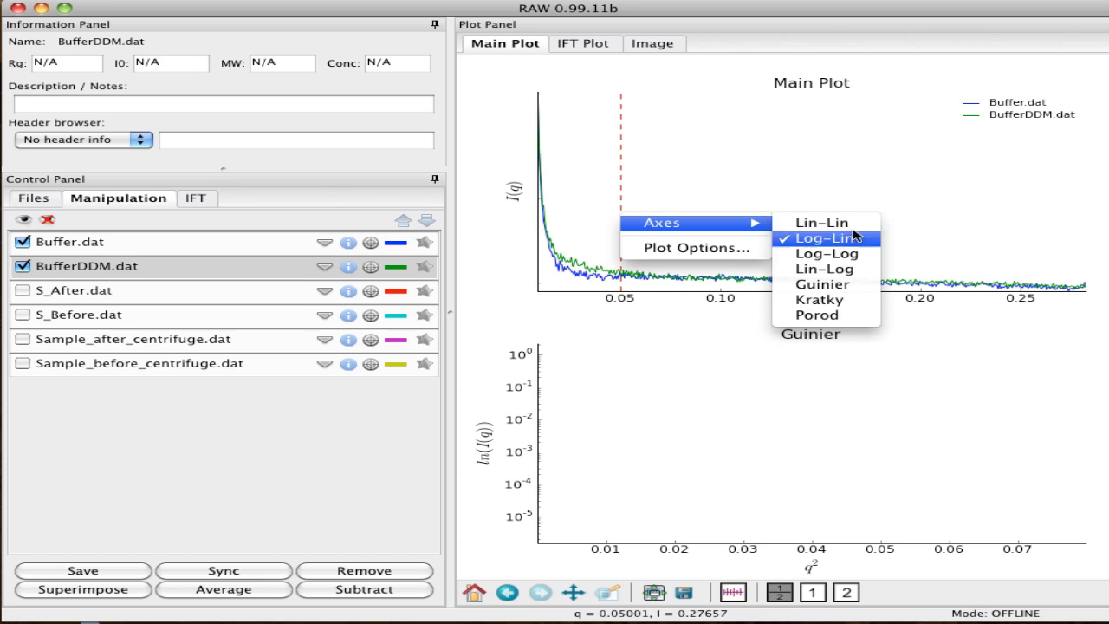
pyautogui.click(826, 239)
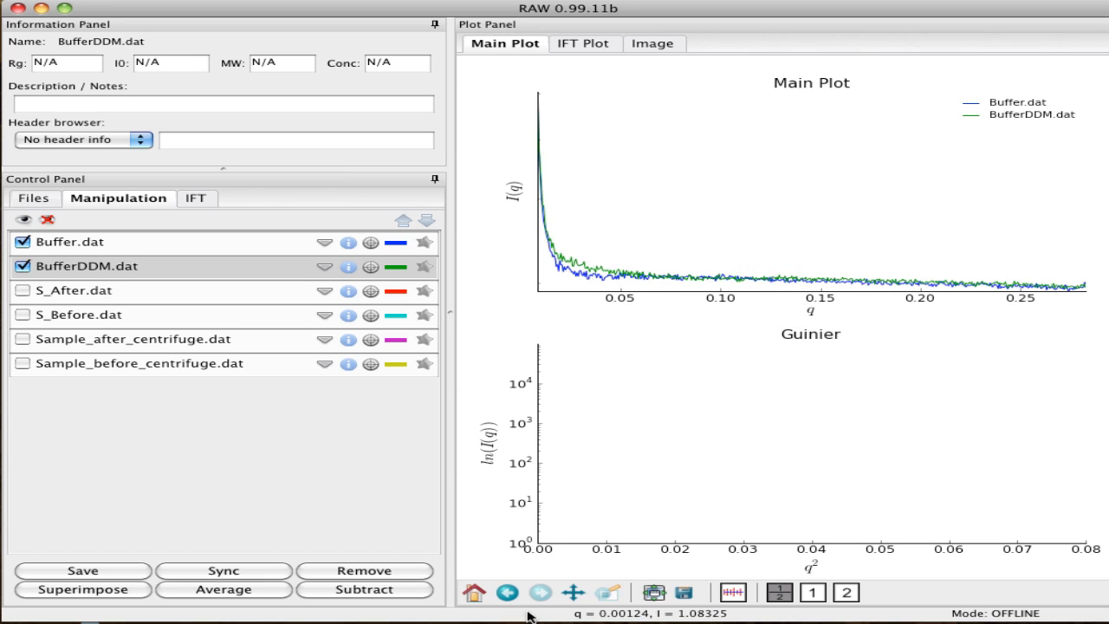
# Examine the low-intensity region of the two buffer curves up close, then restore the full plot view
pyautogui.click(602, 594)
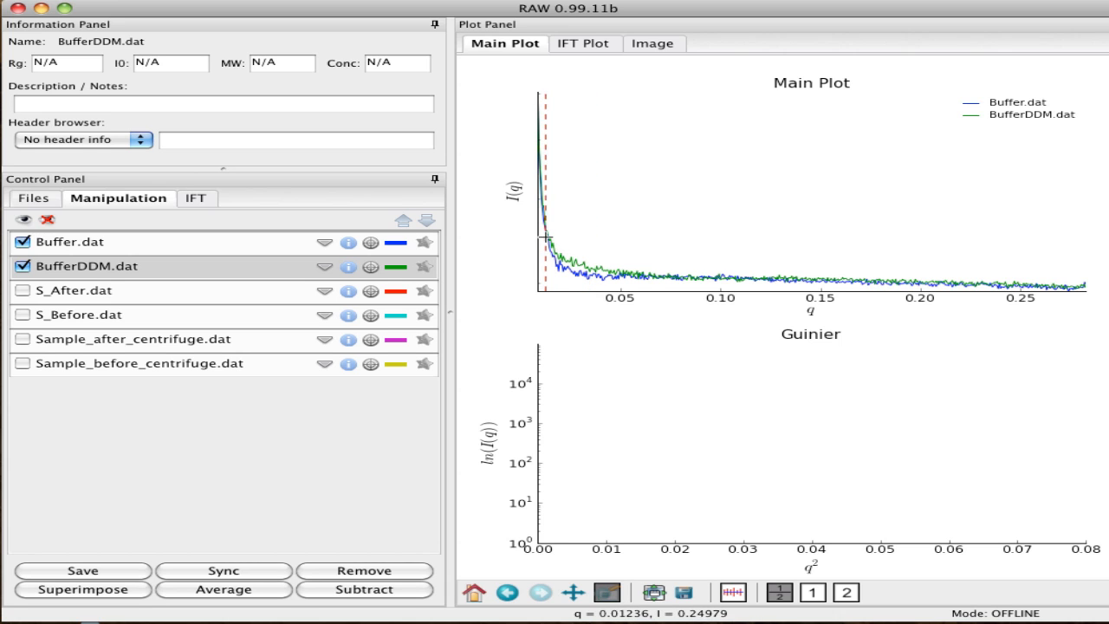
pyautogui.moveTo(544, 244); pyautogui.dragTo(1097, 295)
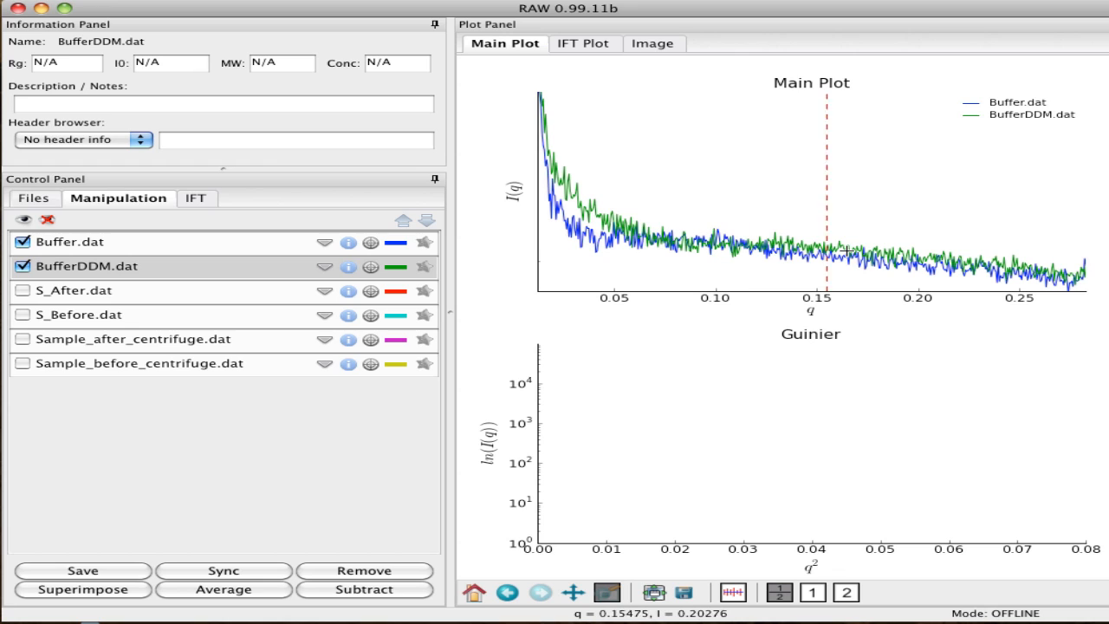
pyautogui.click(474, 593)
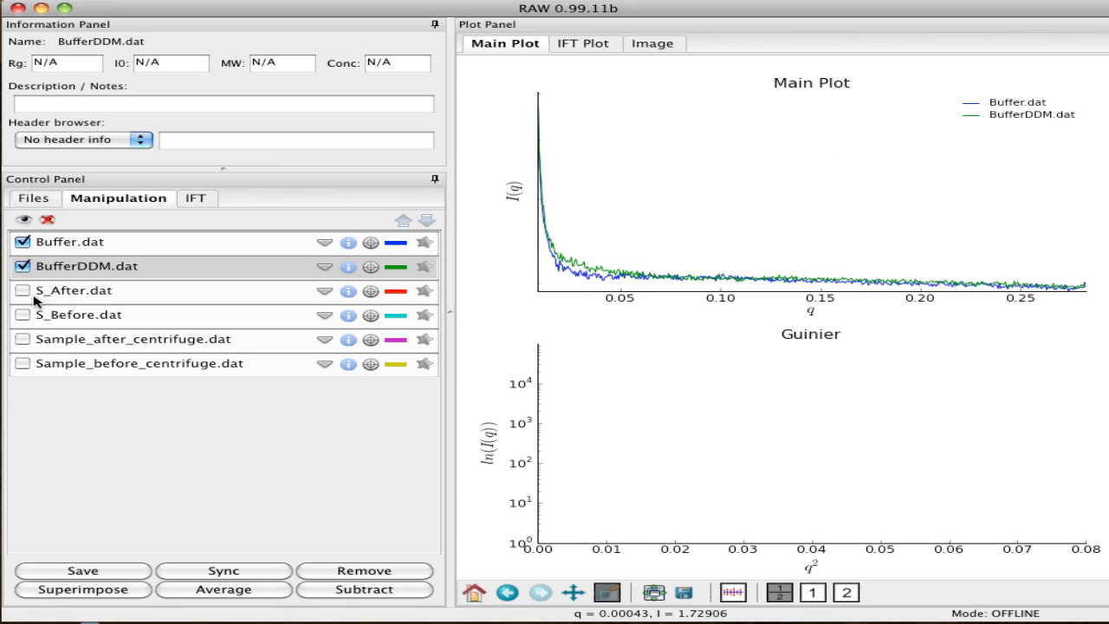
# Show Sample_before_centrifuge.dat and Sample_after_centrifuge.dat alongside the buffers, inspect their low-q region, and restore the full plot view
pyautogui.click(22, 364)
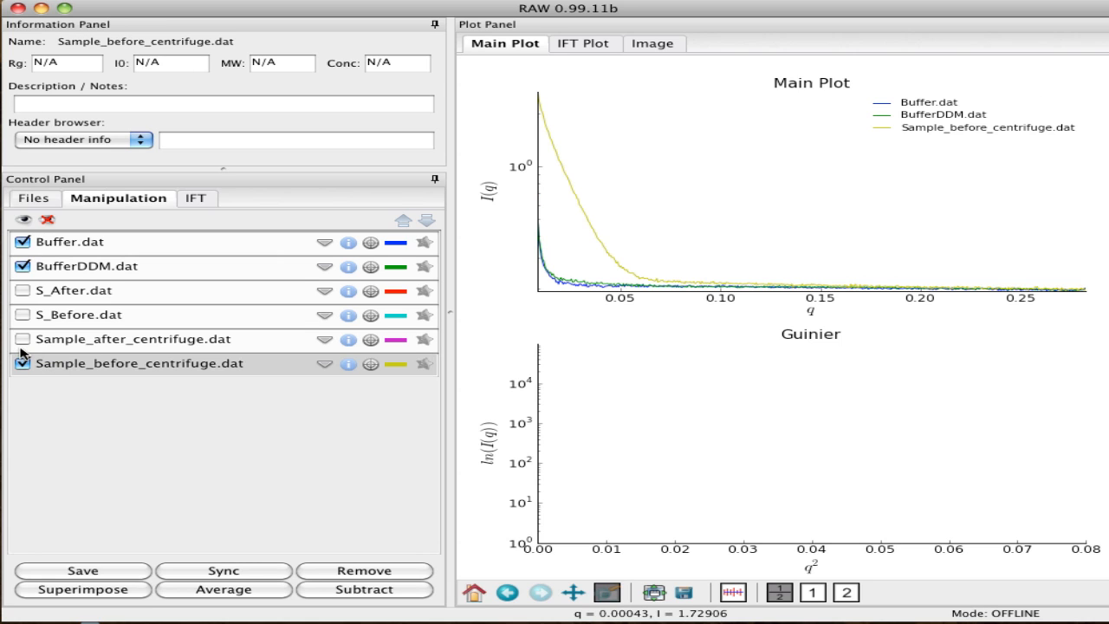
pyautogui.click(22, 340)
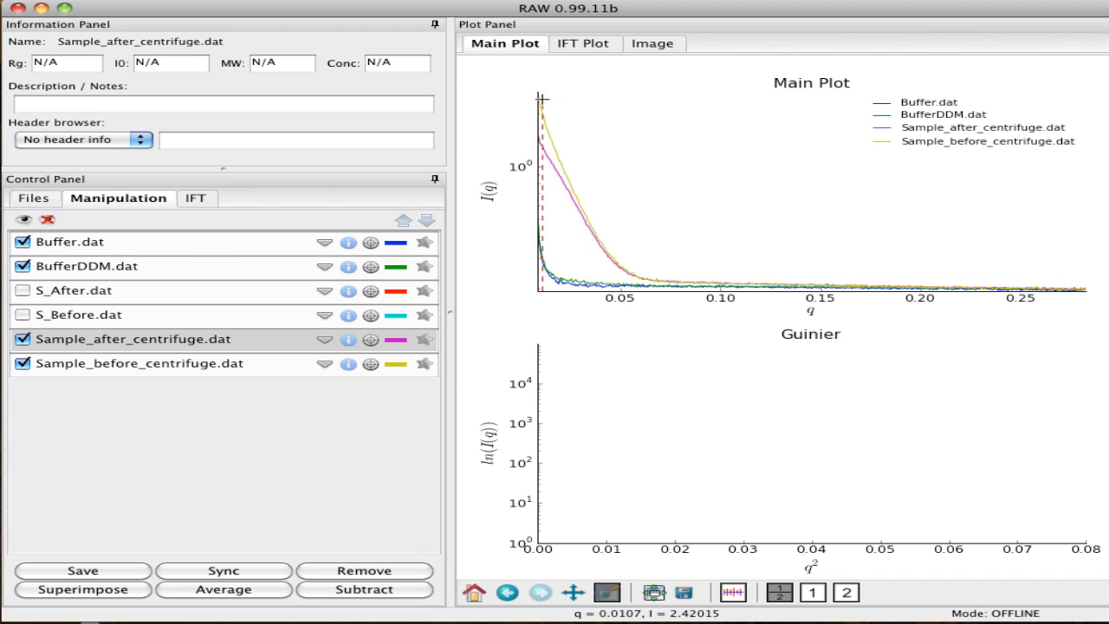
pyautogui.click(575, 592)
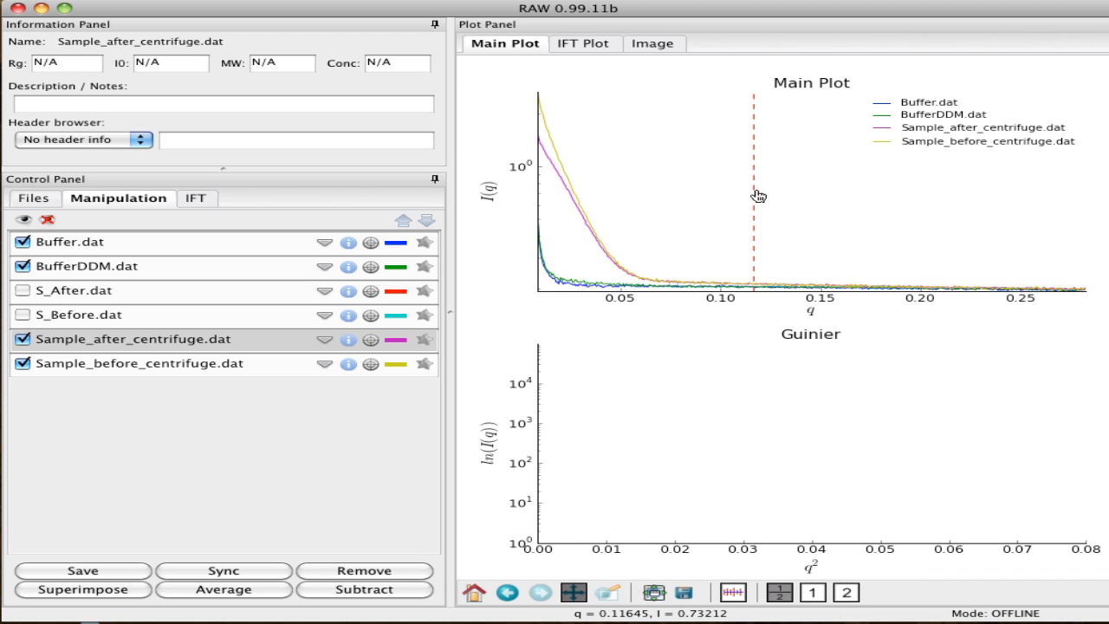
pyautogui.moveTo(742, 198); pyautogui.dragTo(851, 213)
pyautogui.moveTo(690, 213); pyautogui.dragTo(824, 221)
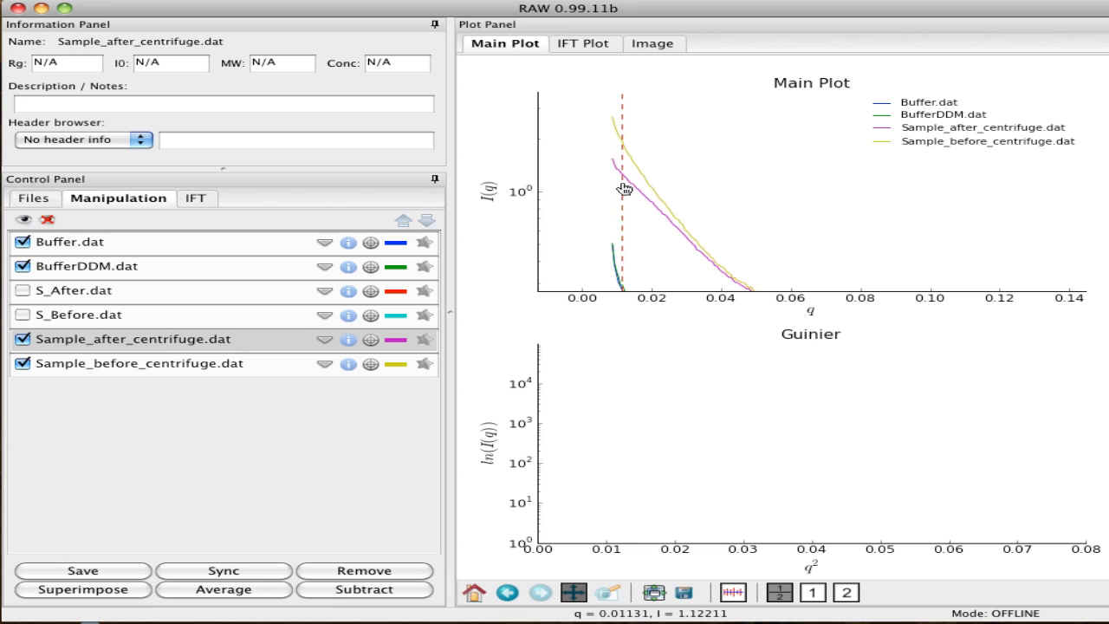
pyautogui.click(474, 594)
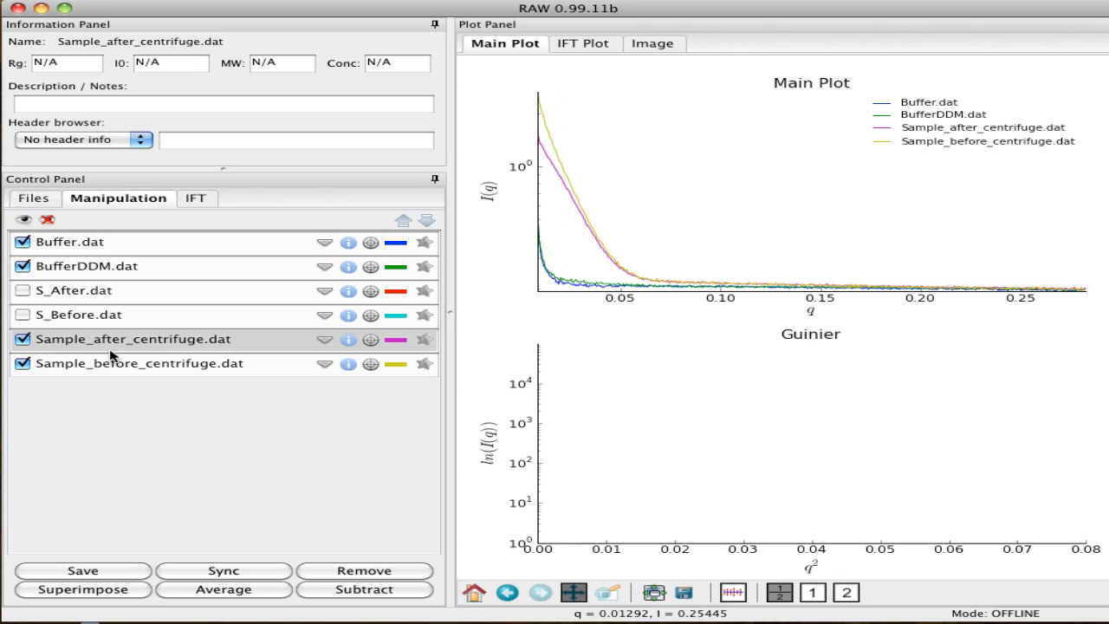
# Hide the two centrifuge sample profiles and show S_After.dat and S_Before.dat instead
pyautogui.click(22, 340)
pyautogui.click(23, 364)
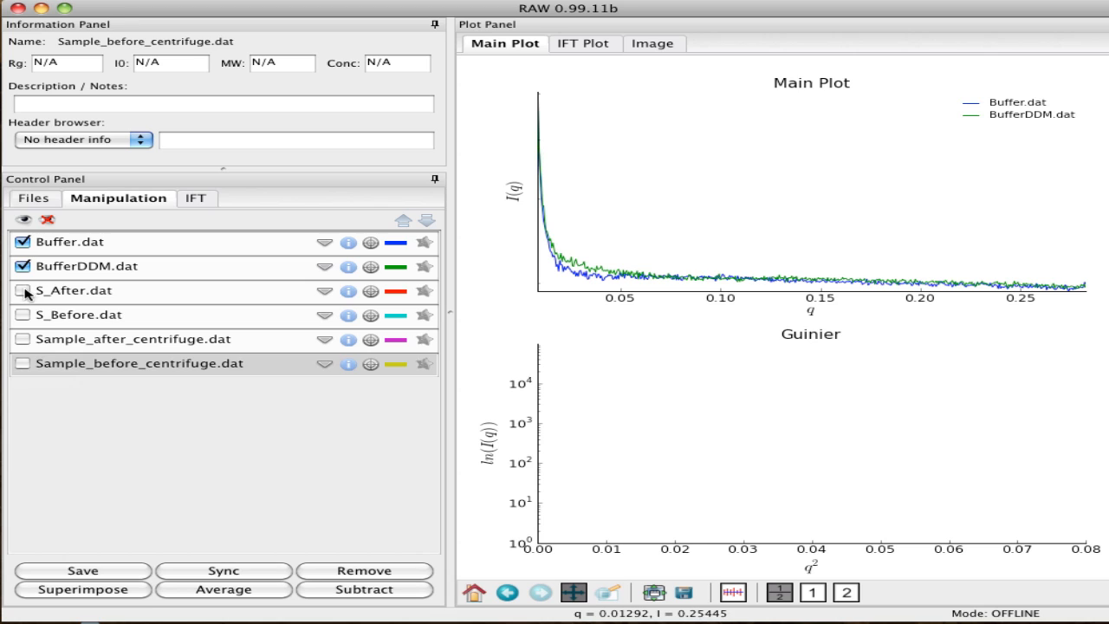
pyautogui.click(23, 291)
pyautogui.click(23, 316)
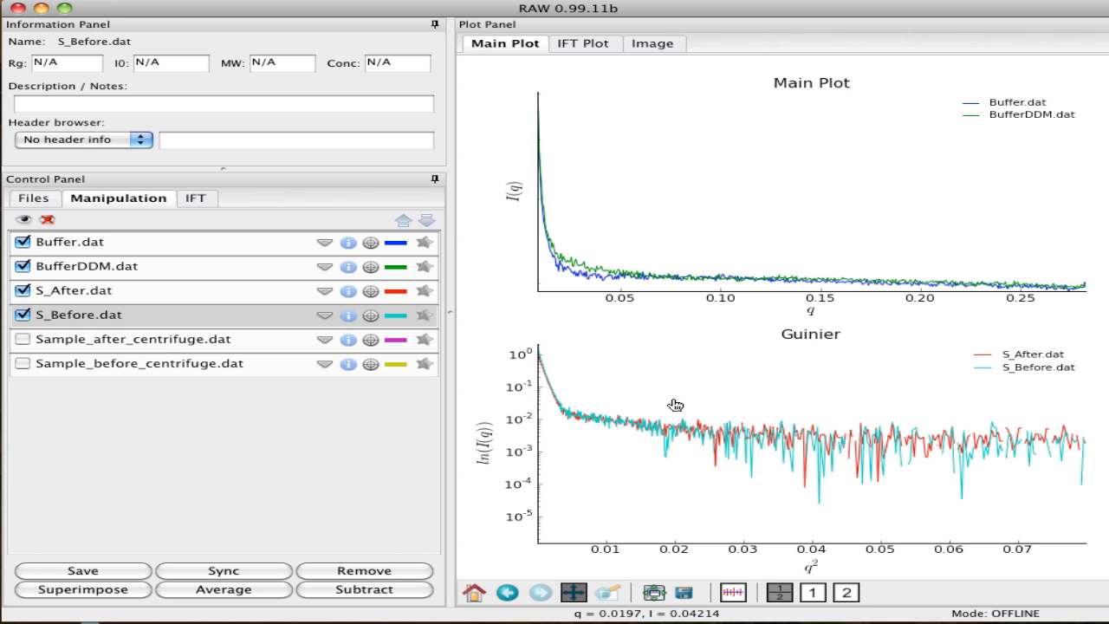
# Change the axes of the bottom Guinier plot to Log-Lin
pyautogui.click(574, 593)
pyautogui.rightClick(646, 407)
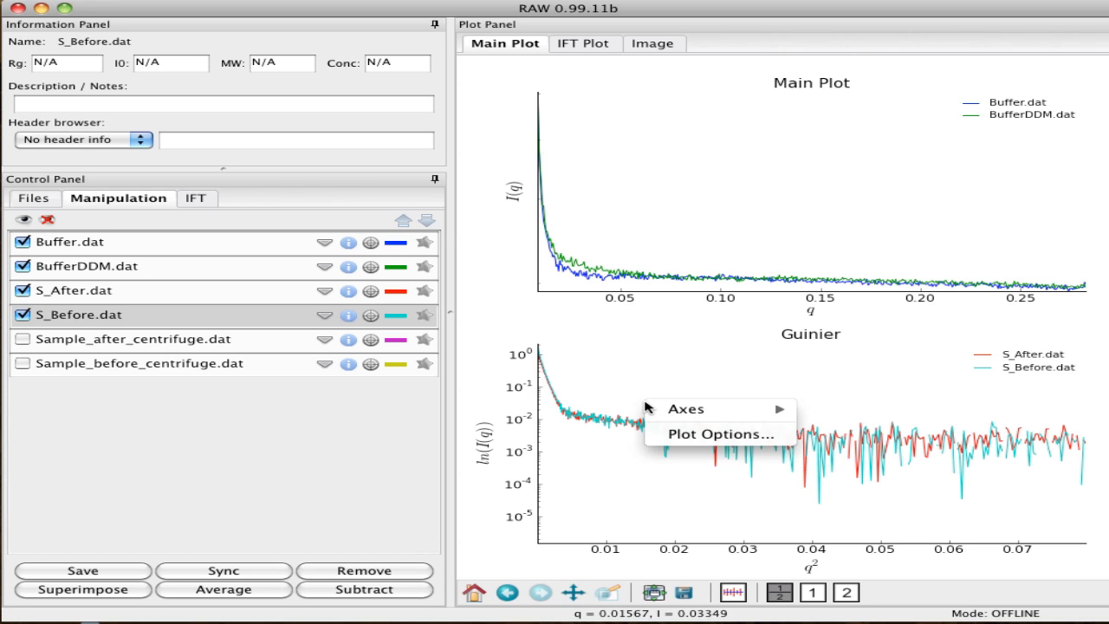
pyautogui.moveTo(703, 408)
pyautogui.click(837, 427)
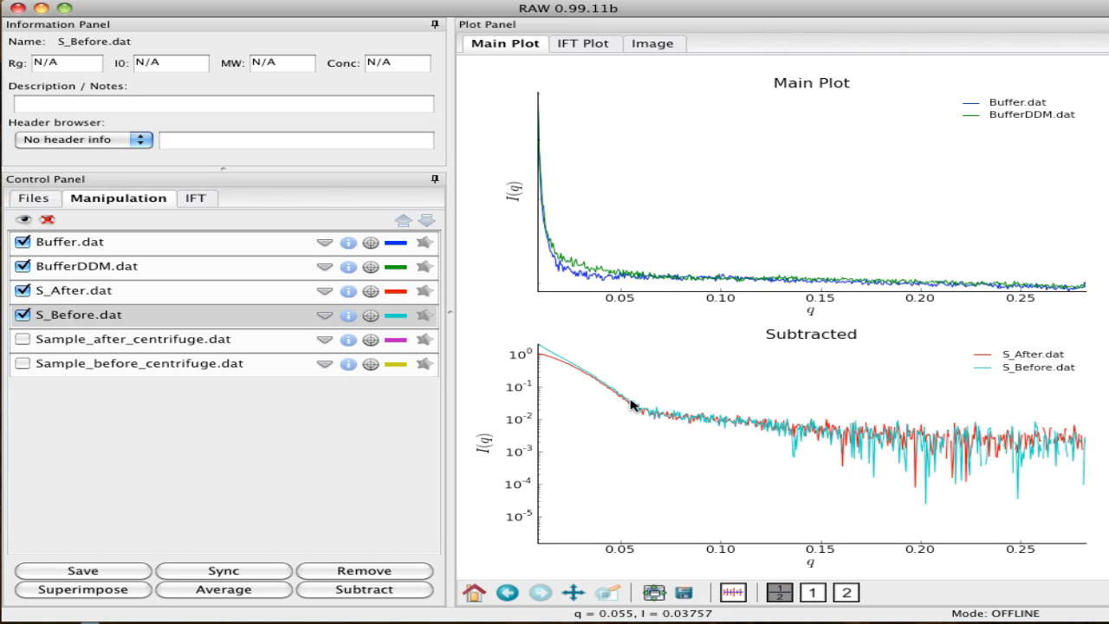
# Start a Guinier fit for S_Before.dat and set n_max to 140
pyautogui.rightClick(201, 320)
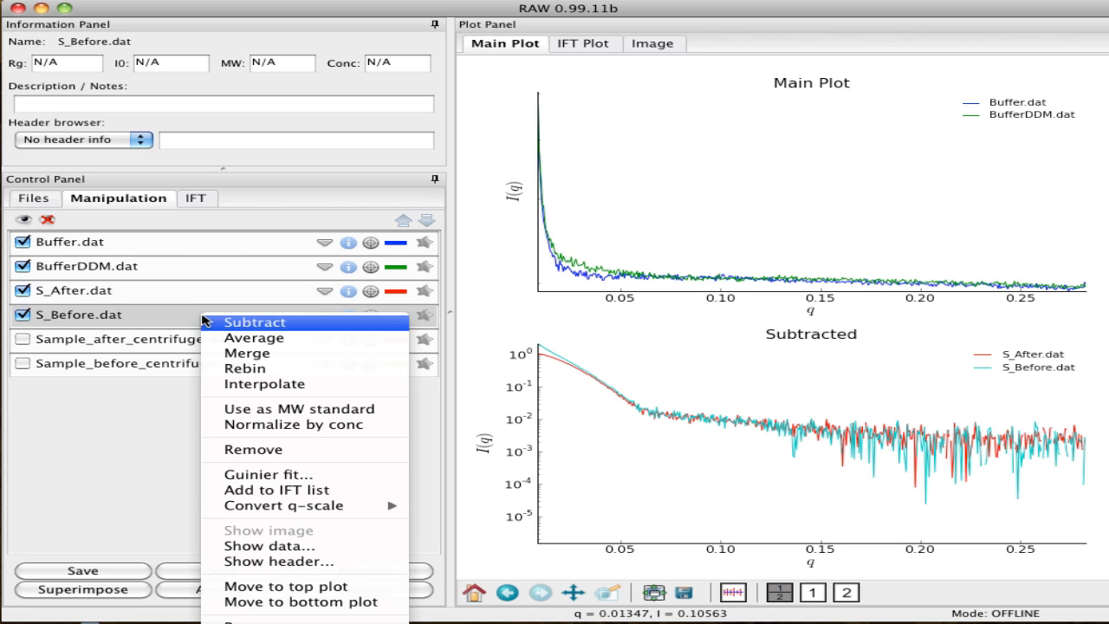
pyautogui.click(247, 476)
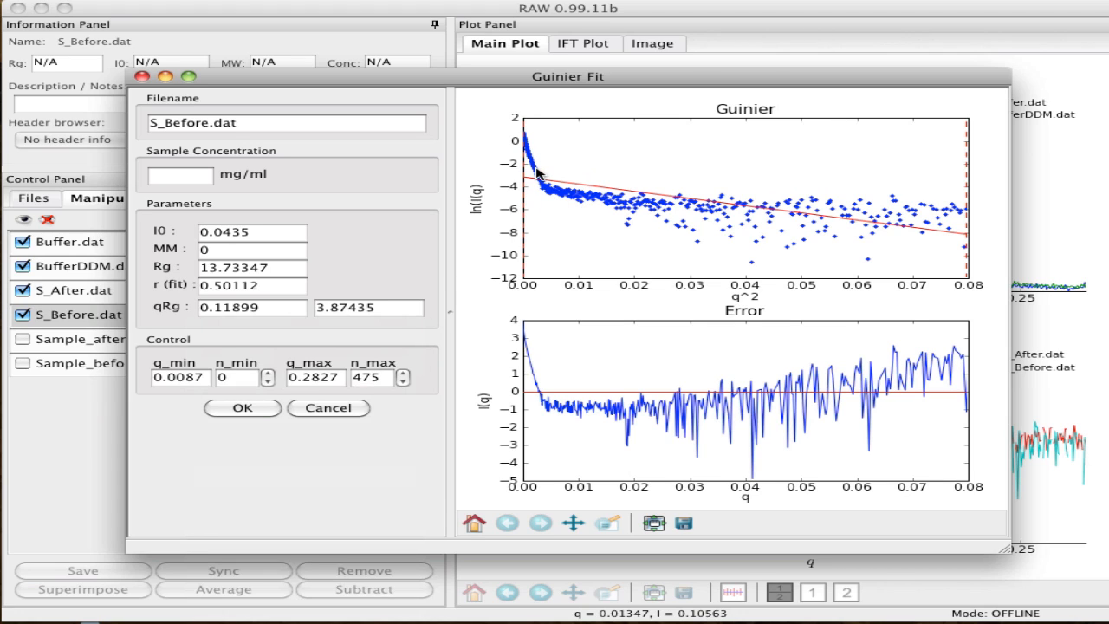
pyautogui.click(380, 377)
pyautogui.press('Return')
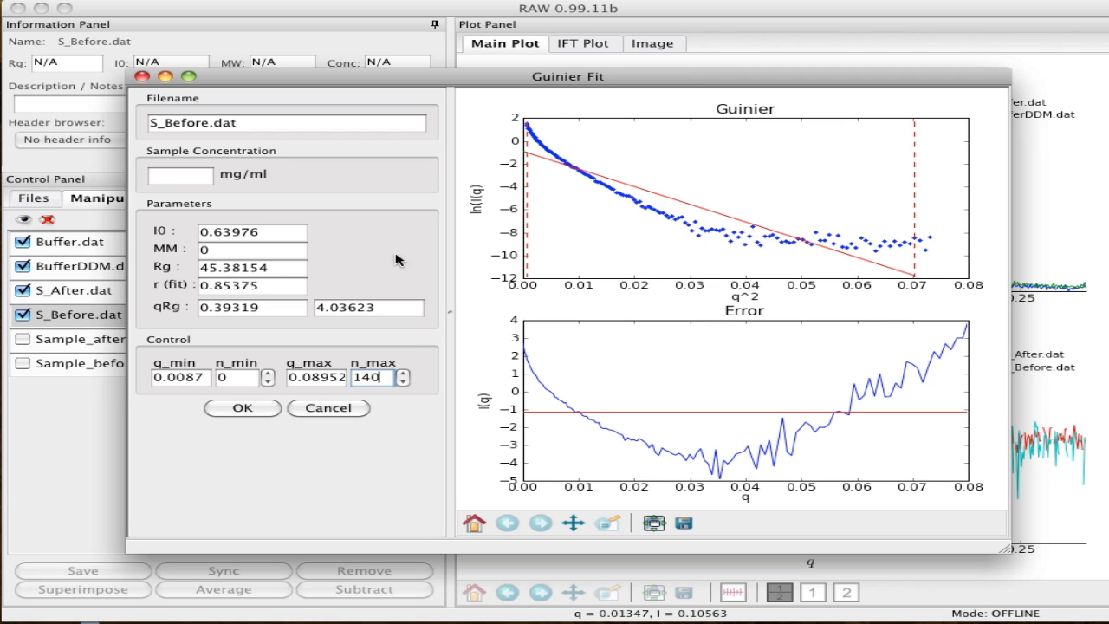
# Reduce the upper limit of the S_Before.dat Guinier fit to n_max 22
pyautogui.click(403, 381)
pyautogui.click(403, 381)
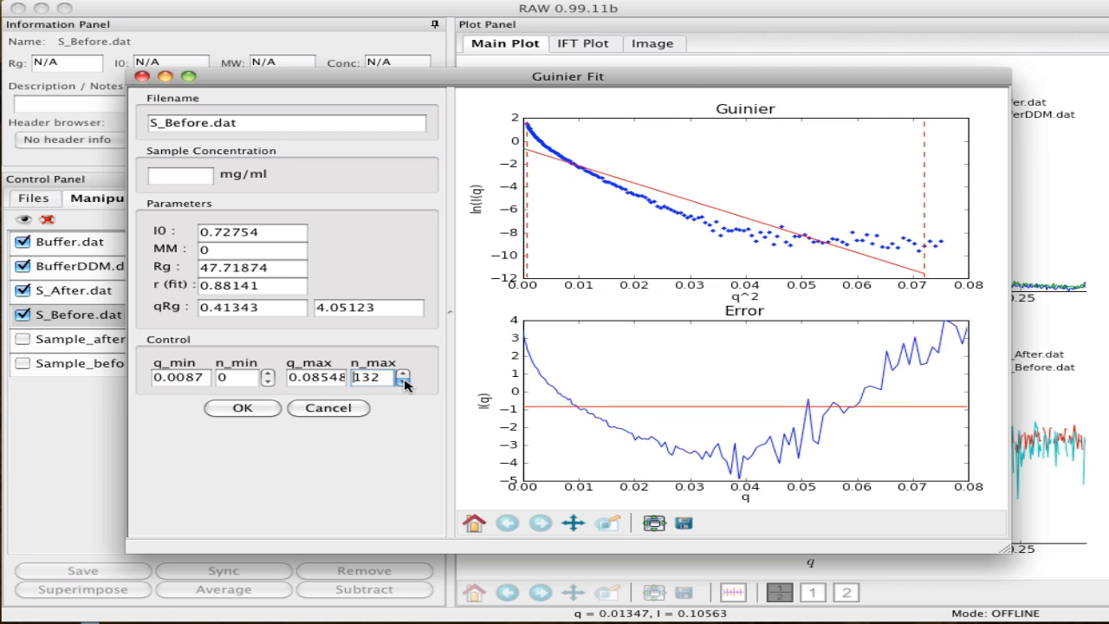
pyautogui.moveTo(403, 381); pyautogui.dragTo(404, 382)
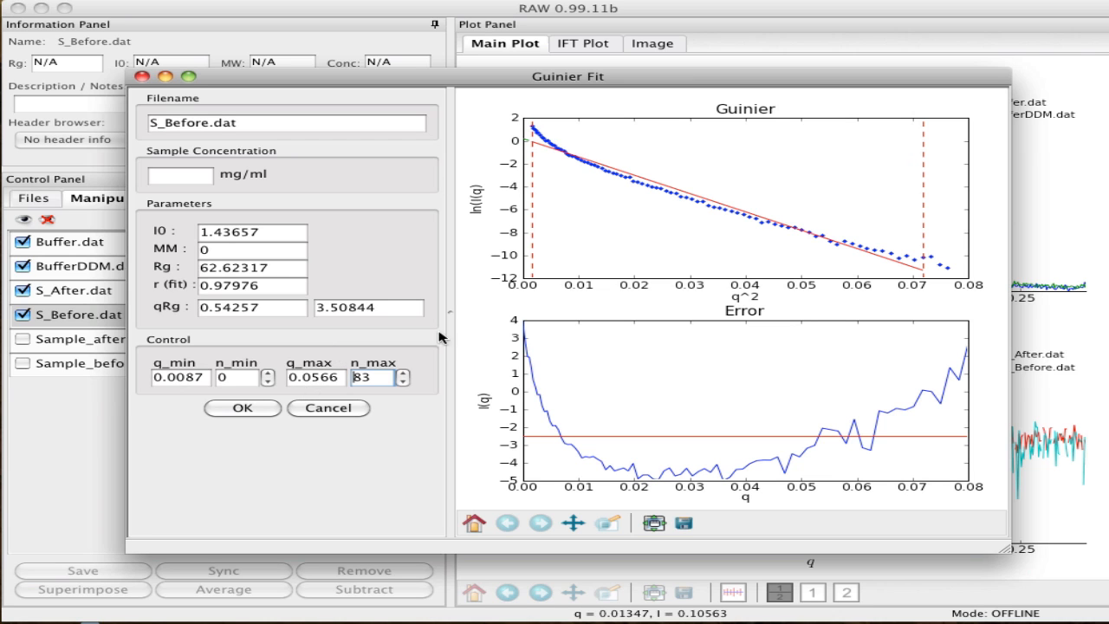
pyautogui.click(401, 381)
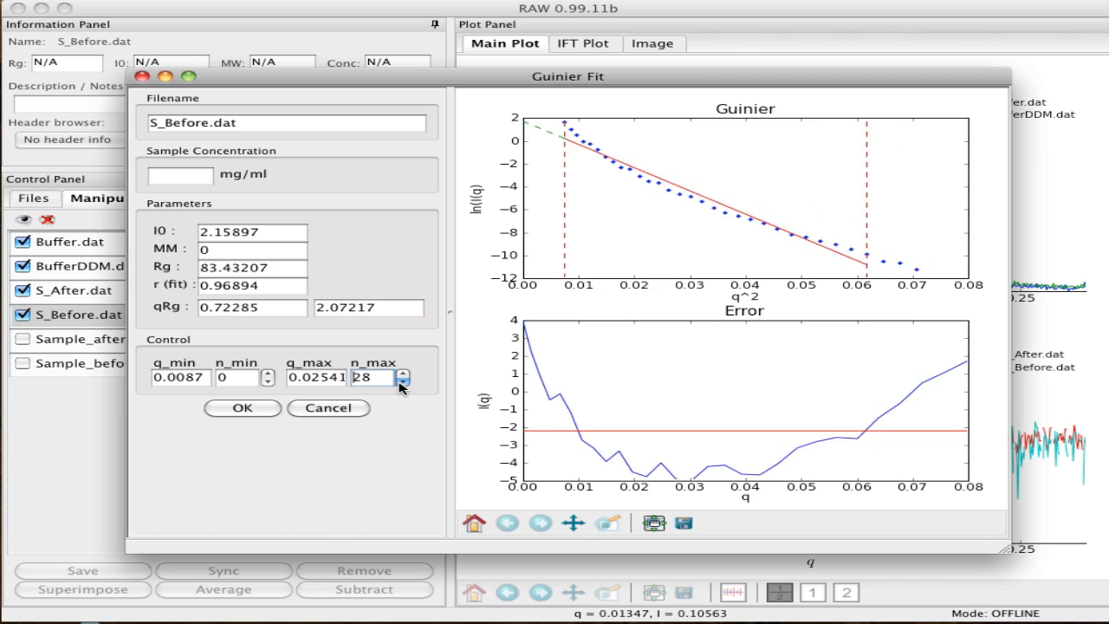
pyautogui.click(401, 383)
pyautogui.click(401, 382)
pyautogui.click(401, 382)
pyautogui.click(402, 382)
pyautogui.click(401, 382)
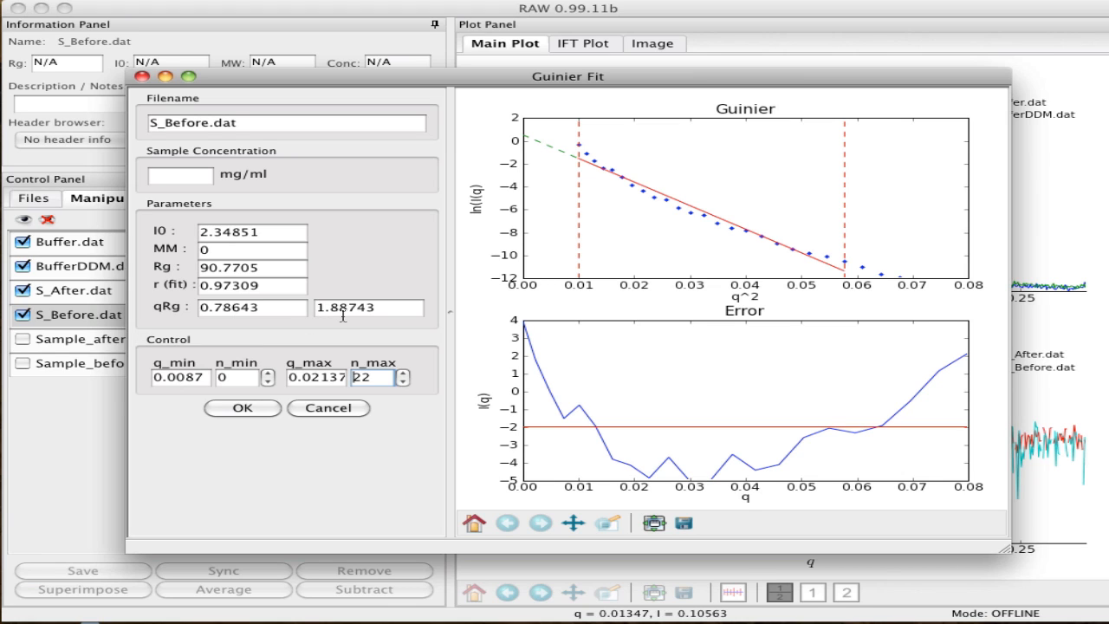
# Narrow the S_Before.dat fit to its lowest-q points by lowering n_max to 4
pyautogui.click(404, 382)
pyautogui.click(404, 383)
pyautogui.click(404, 382)
pyautogui.click(404, 382)
pyautogui.click(404, 382)
pyautogui.click(404, 382)
pyautogui.click(404, 383)
pyautogui.click(404, 382)
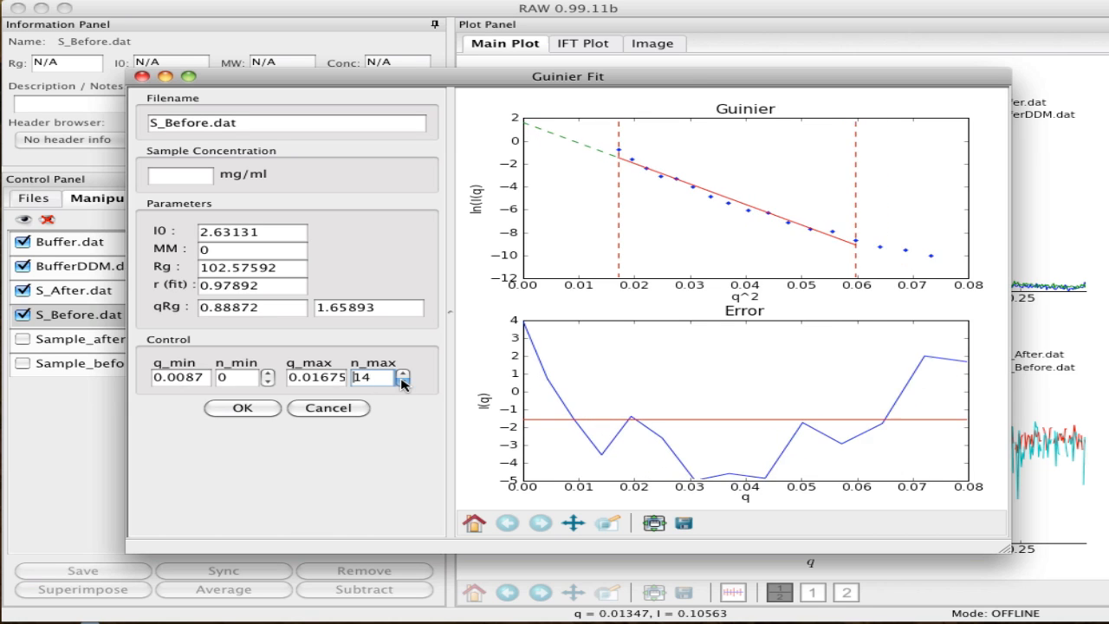
pyautogui.click(403, 382)
pyautogui.click(404, 383)
pyautogui.click(404, 382)
pyautogui.click(404, 382)
pyautogui.click(404, 382)
pyautogui.click(404, 382)
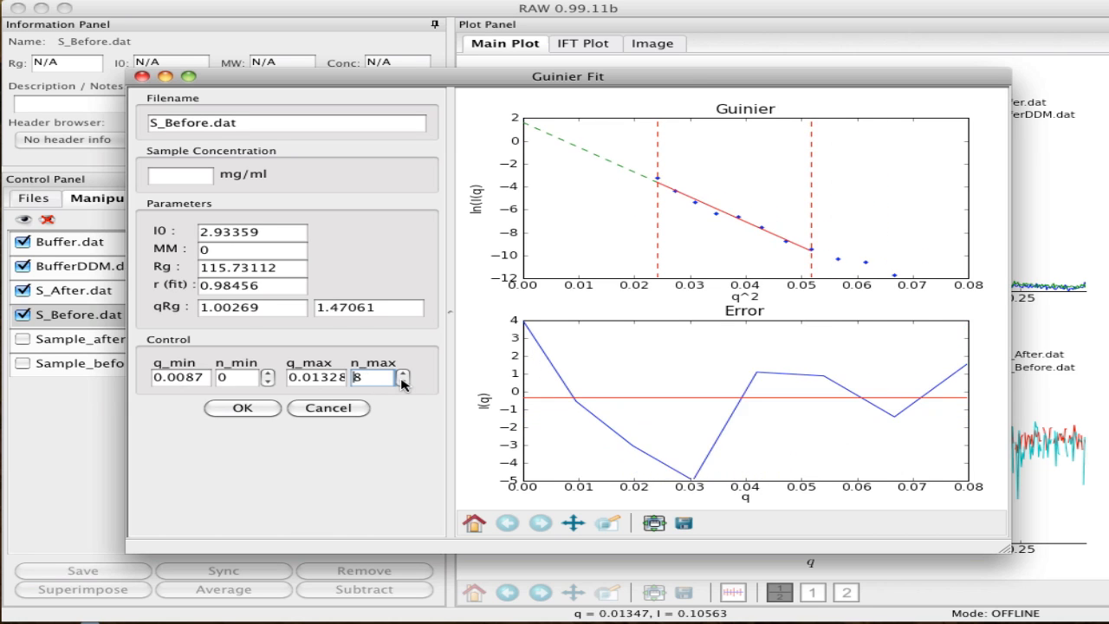
pyautogui.click(404, 382)
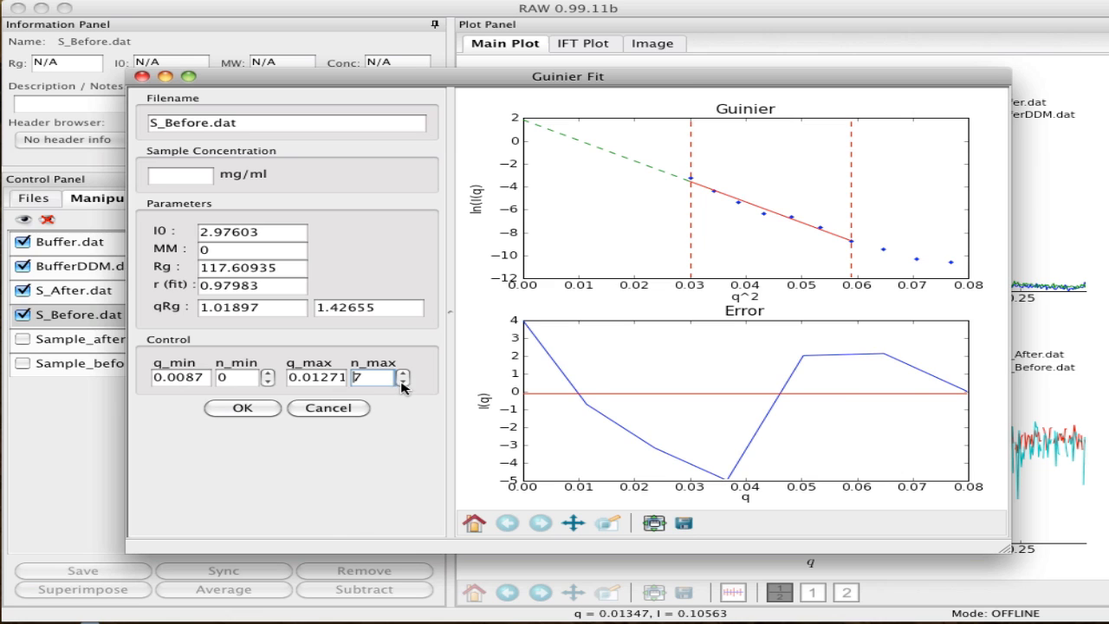
pyautogui.click(403, 382)
pyautogui.click(404, 382)
pyautogui.click(403, 382)
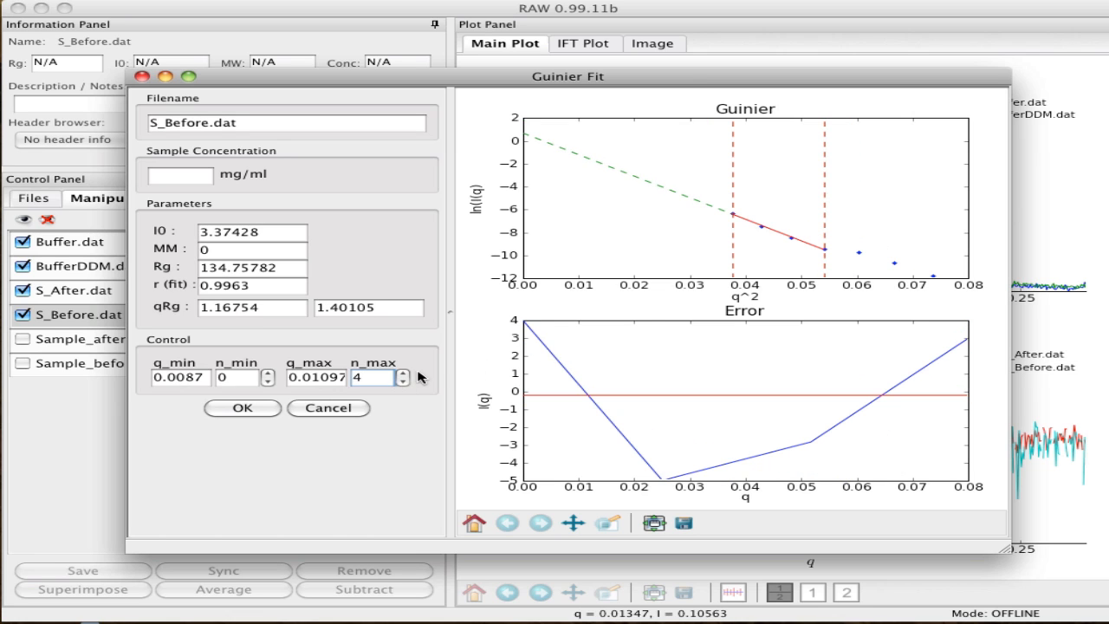
# Shift the S_Before.dat fit to a higher q range with n_min 29 and n_max 55
pyautogui.click(403, 373)
pyautogui.moveTo(404, 374); pyautogui.dragTo(404, 374)
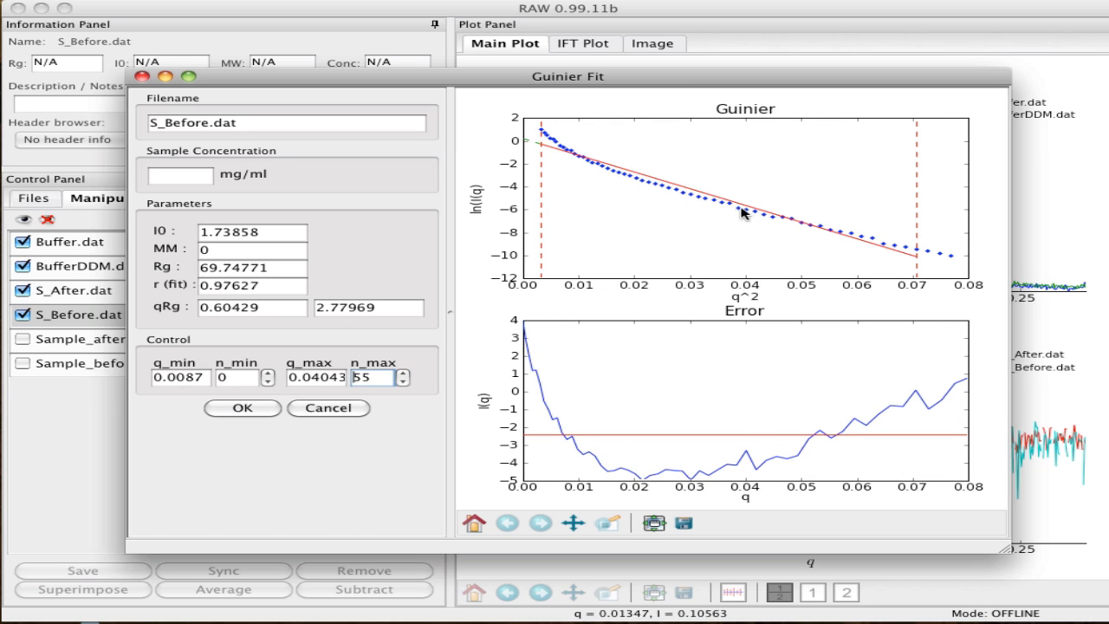
pyautogui.moveTo(268, 376); pyautogui.dragTo(267, 376)
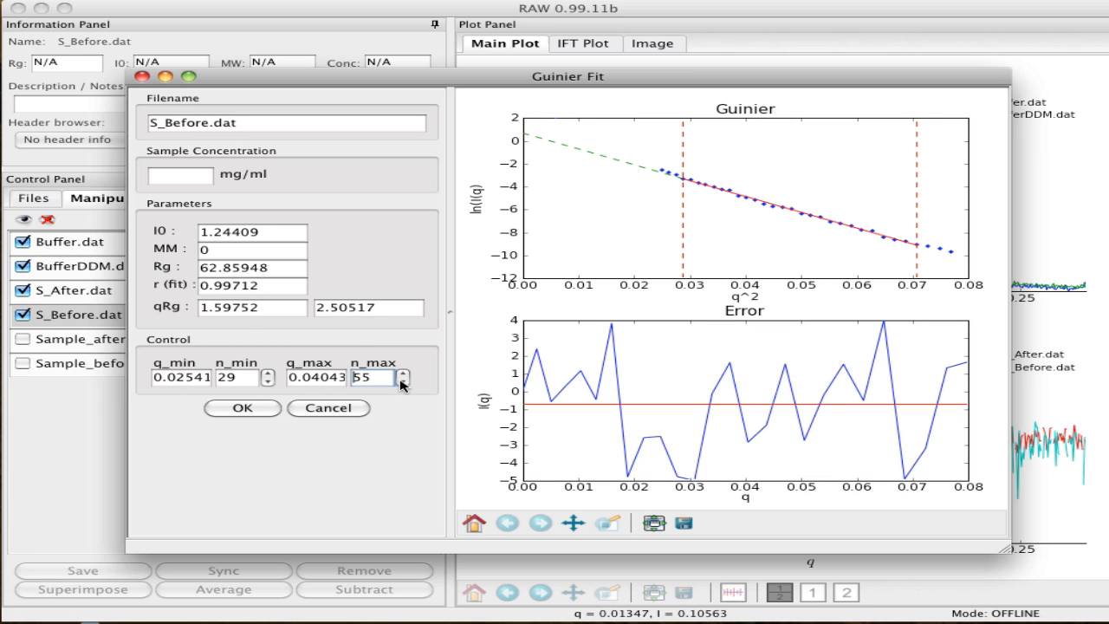
# Try n_max 33 for the S_Before.dat fit, widen the range again, and settle n_max at 54
pyautogui.moveTo(401, 383); pyautogui.dragTo(402, 382)
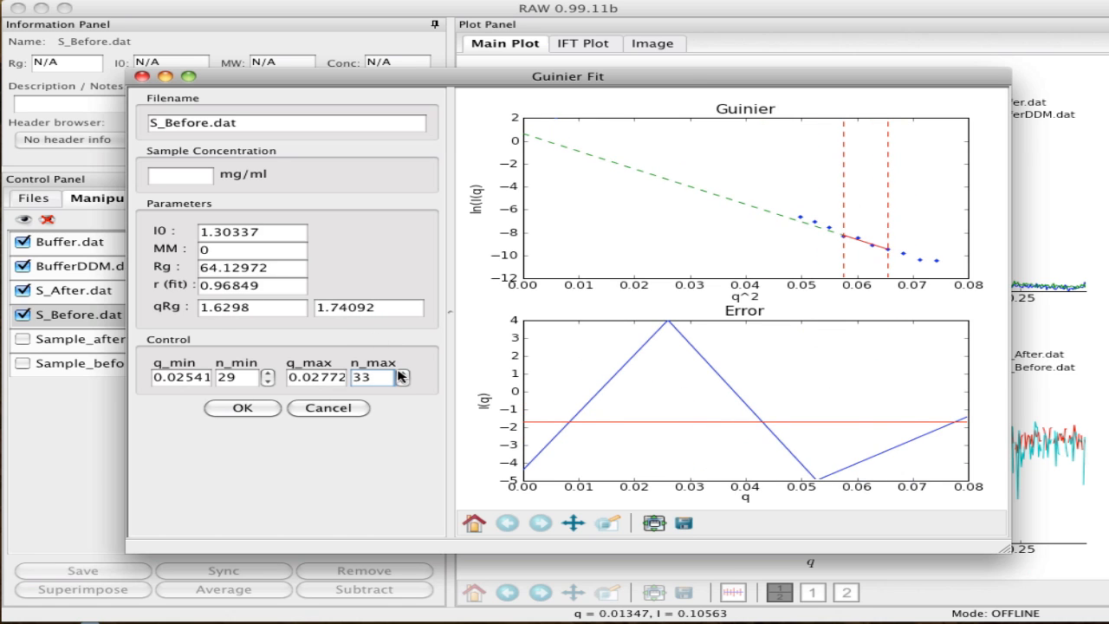
pyautogui.click(401, 374)
pyautogui.click(402, 373)
pyautogui.moveTo(402, 374); pyautogui.dragTo(401, 373)
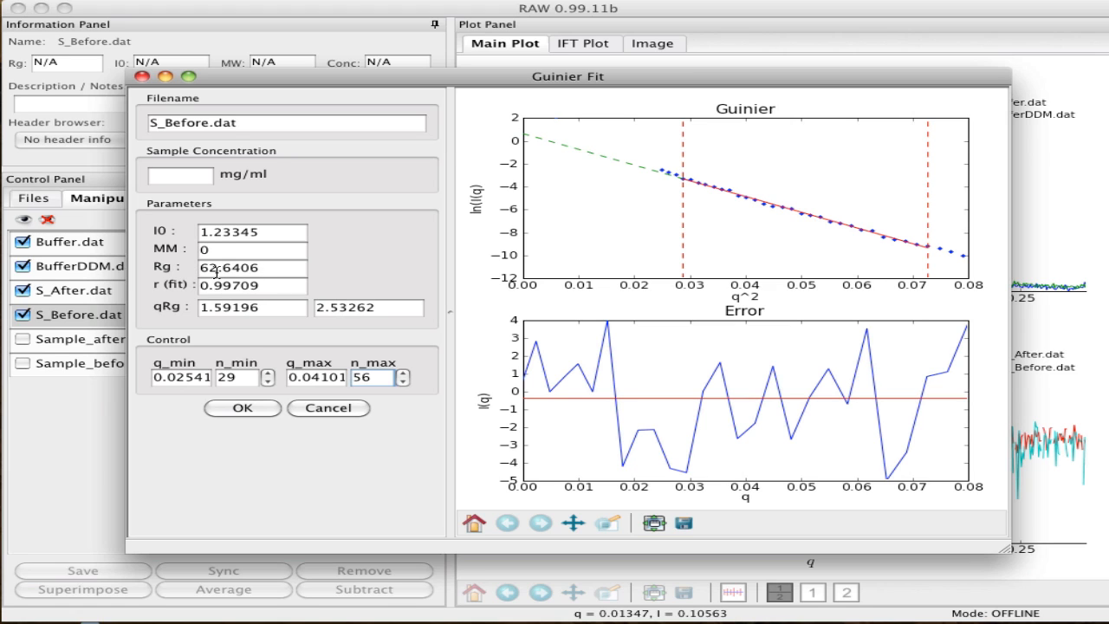
pyautogui.click(404, 375)
pyautogui.click(404, 375)
pyautogui.click(403, 383)
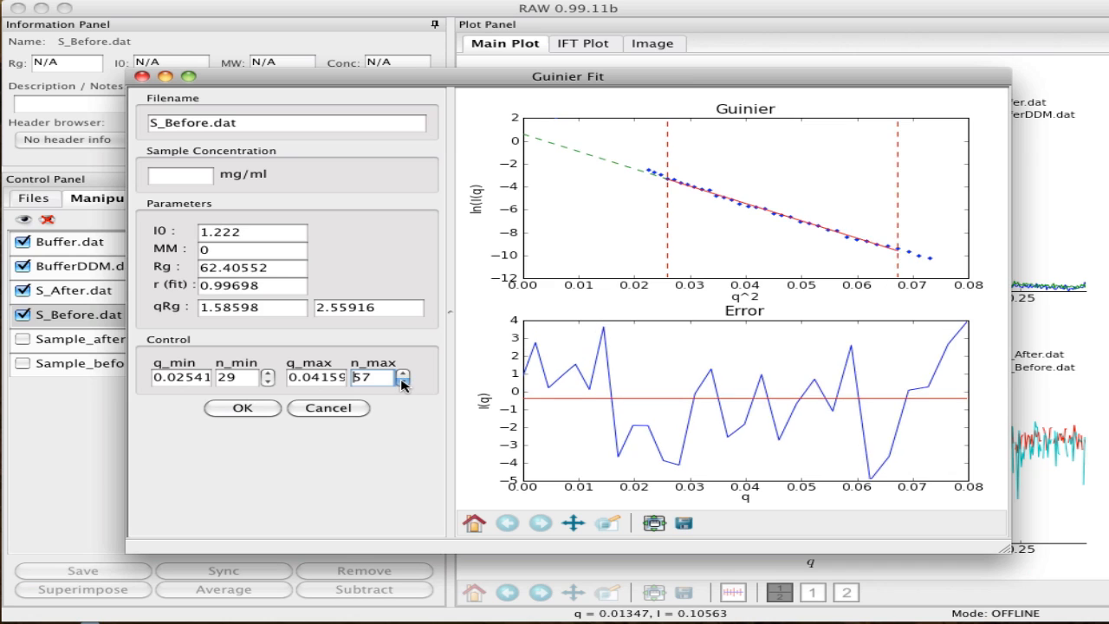
pyautogui.click(404, 382)
pyautogui.click(404, 382)
pyautogui.click(404, 382)
# Return n_min to 0 and accept the Guinier fit for S_Before.dat
pyautogui.click(268, 374)
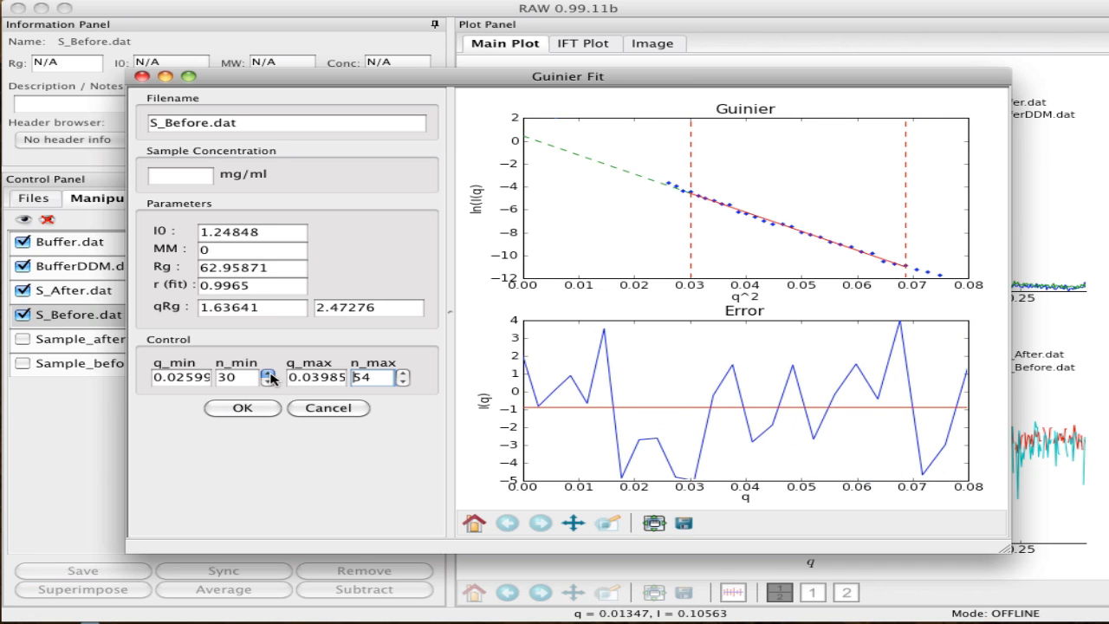
pyautogui.click(268, 373)
pyautogui.click(267, 382)
pyautogui.click(268, 382)
pyautogui.click(268, 382)
pyautogui.click(268, 382)
pyautogui.moveTo(268, 382); pyautogui.dragTo(267, 382)
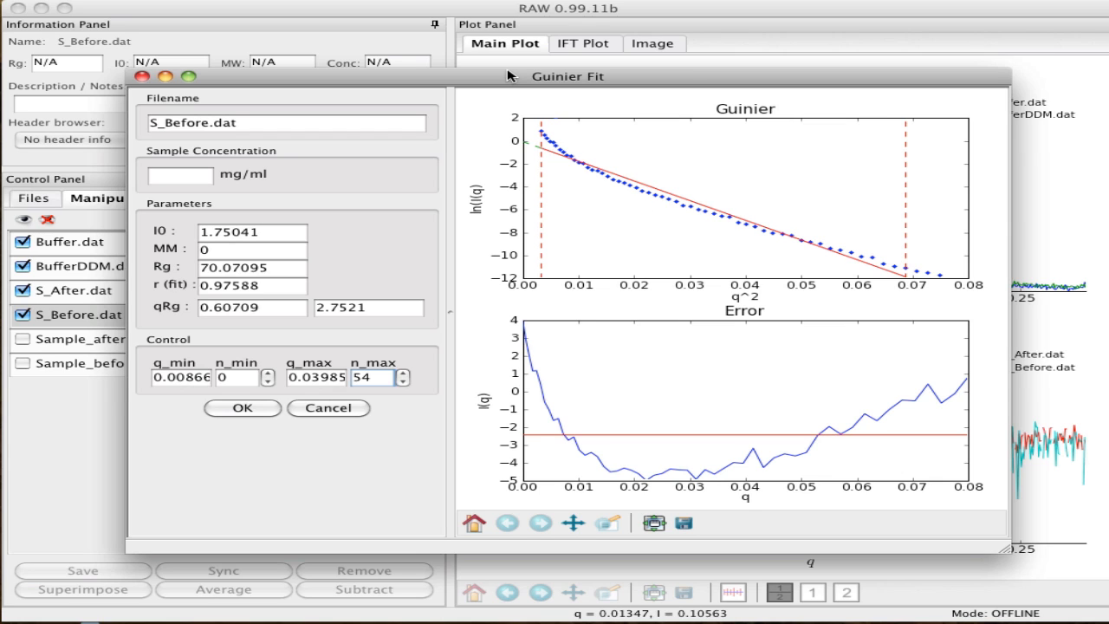
pyautogui.click(232, 409)
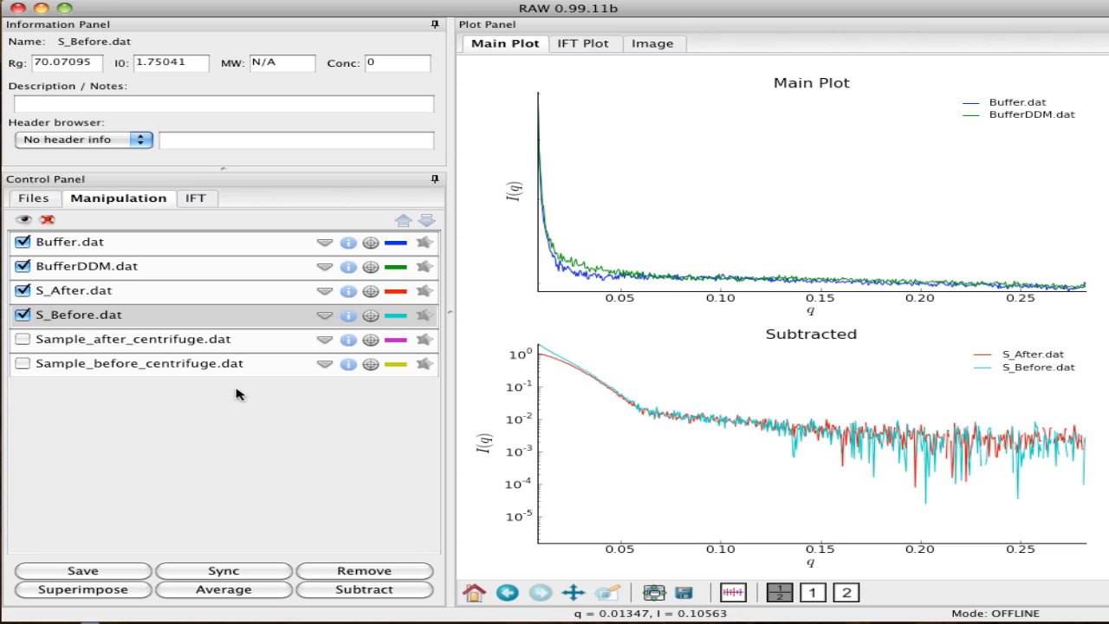
# Start a Guinier fit for S_After.dat and set n_max to 150
pyautogui.click(170, 297)
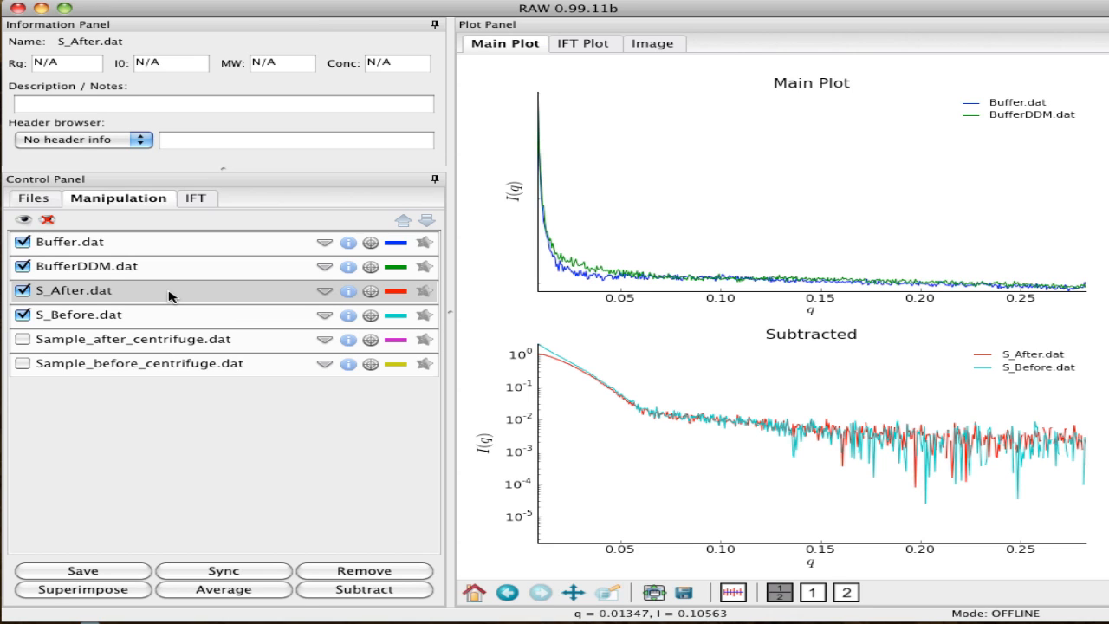
pyautogui.rightClick(169, 296)
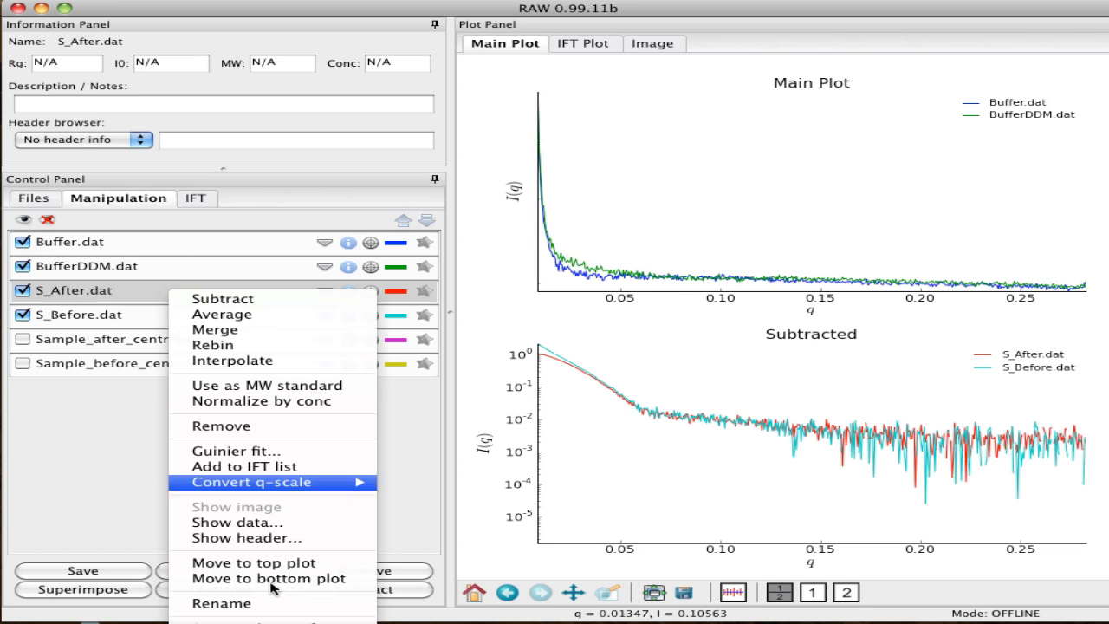
pyautogui.click(228, 451)
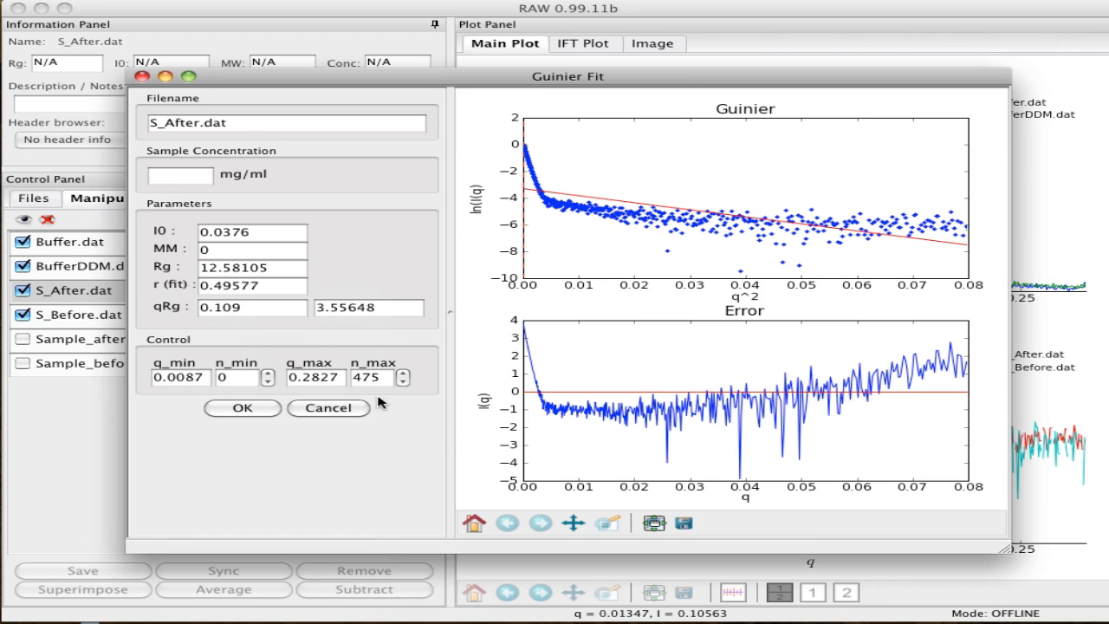
pyautogui.click(380, 380)
pyautogui.write('150')
pyautogui.press('Return')
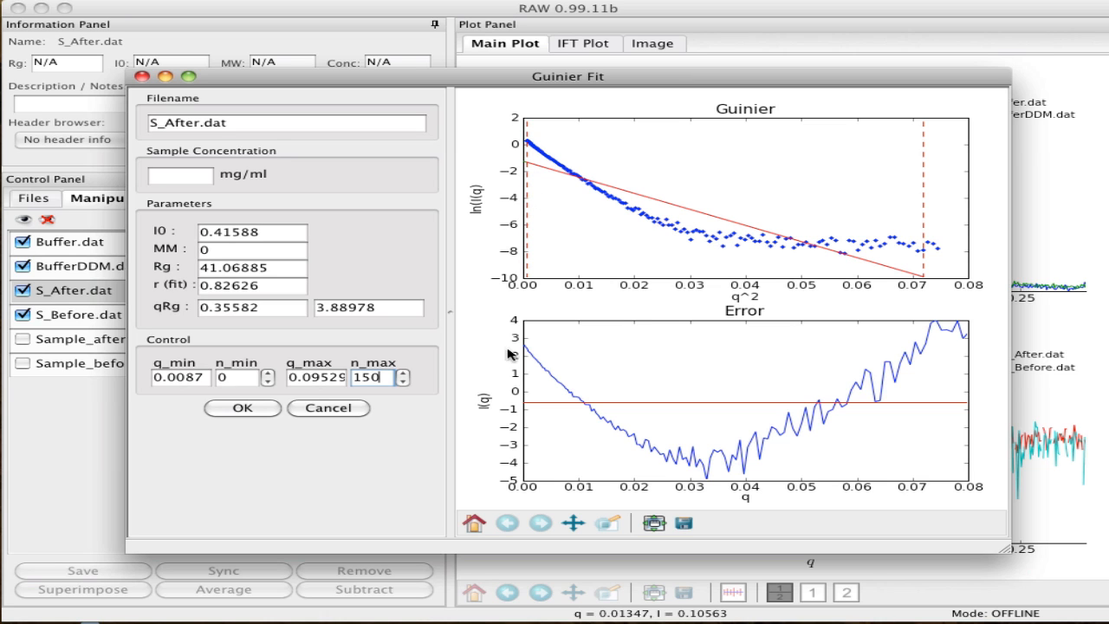
# Lower n_max to 19 for the S_After.dat Guinier fit and accept it
pyautogui.click(403, 383)
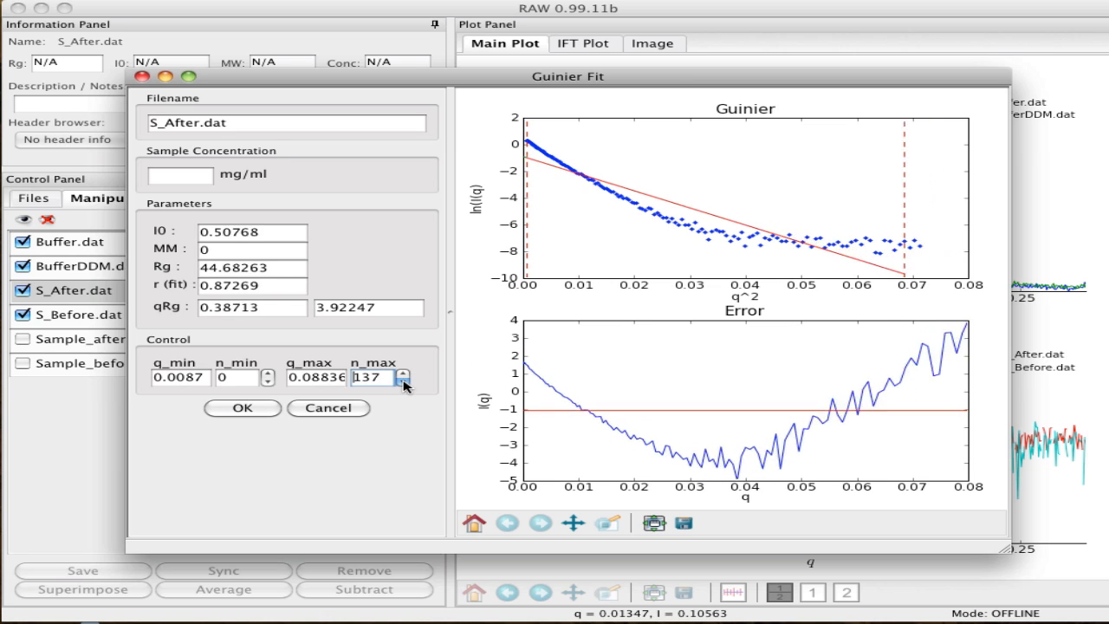
pyautogui.moveTo(404, 385); pyautogui.dragTo(404, 386)
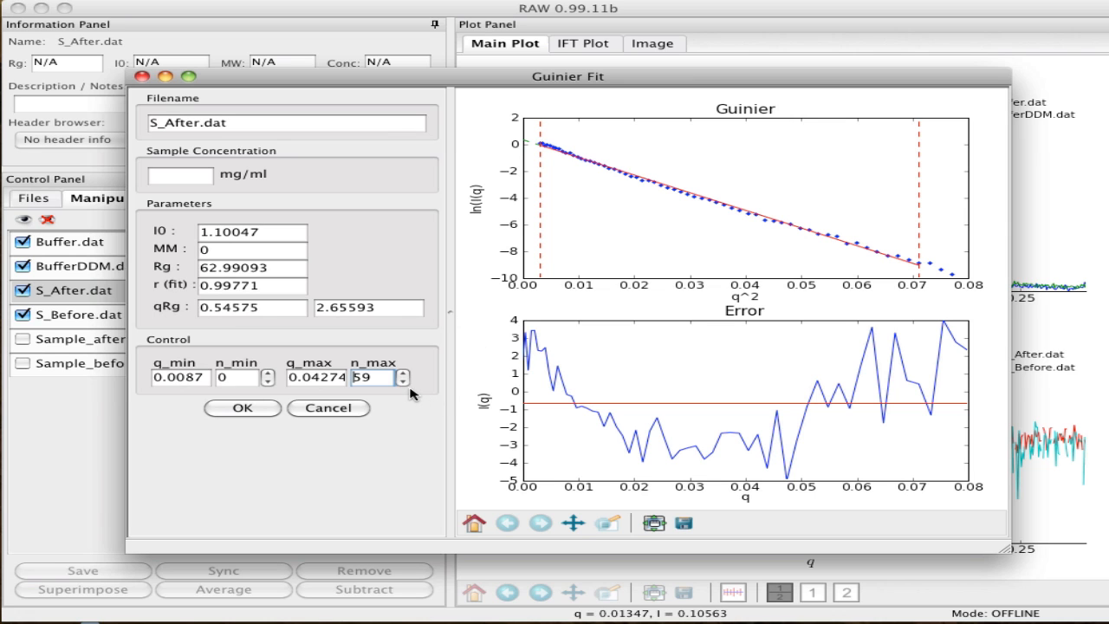
pyautogui.moveTo(403, 382); pyautogui.dragTo(403, 373)
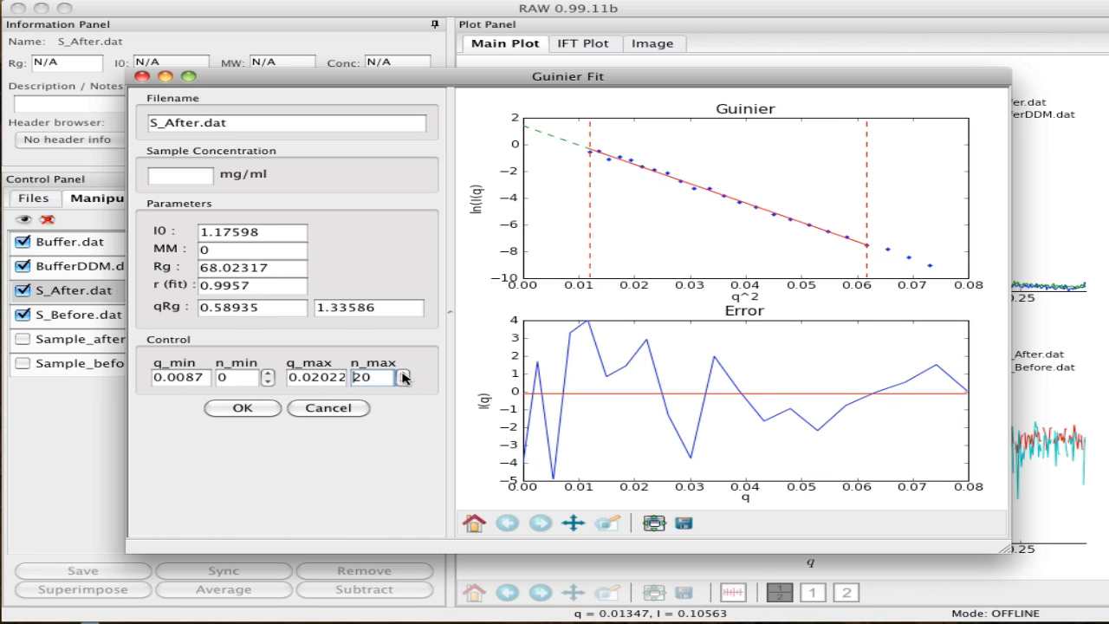
pyautogui.click(403, 380)
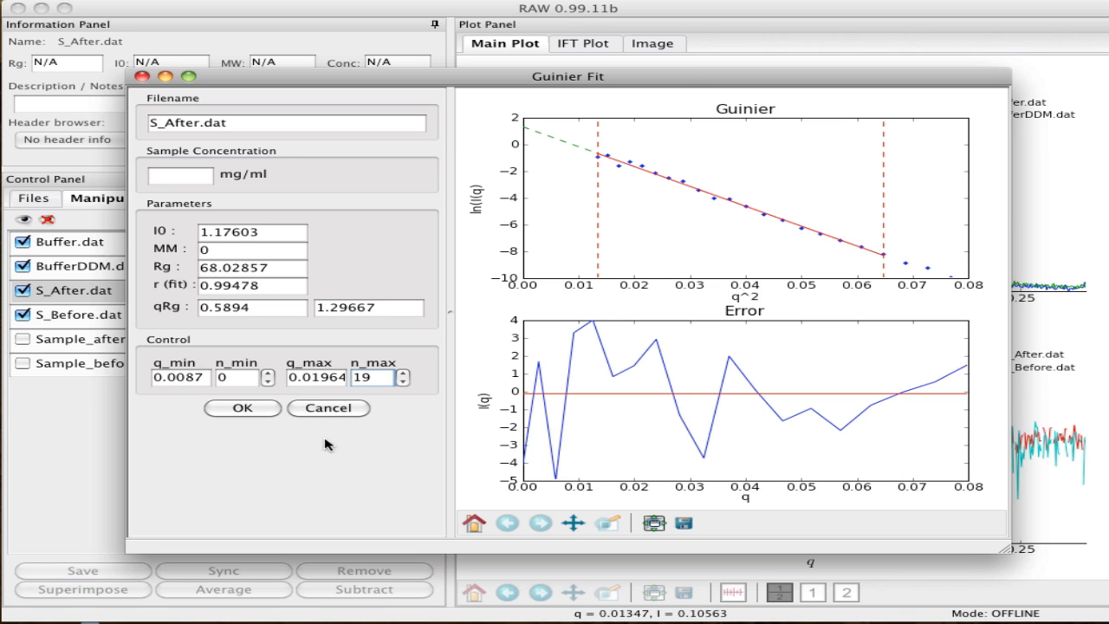
pyautogui.click(241, 408)
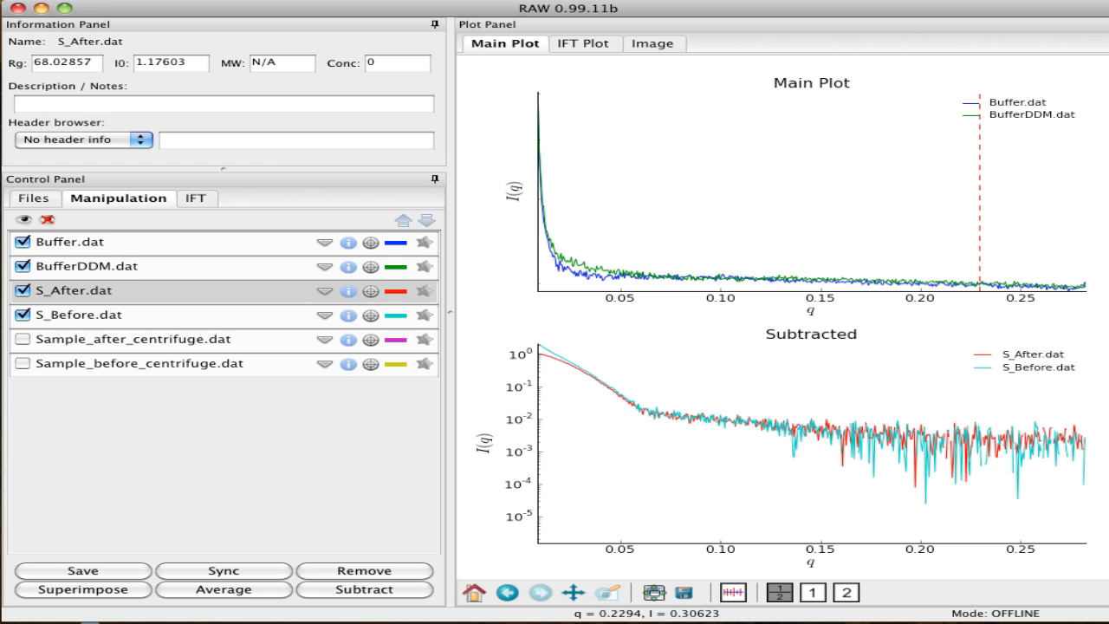